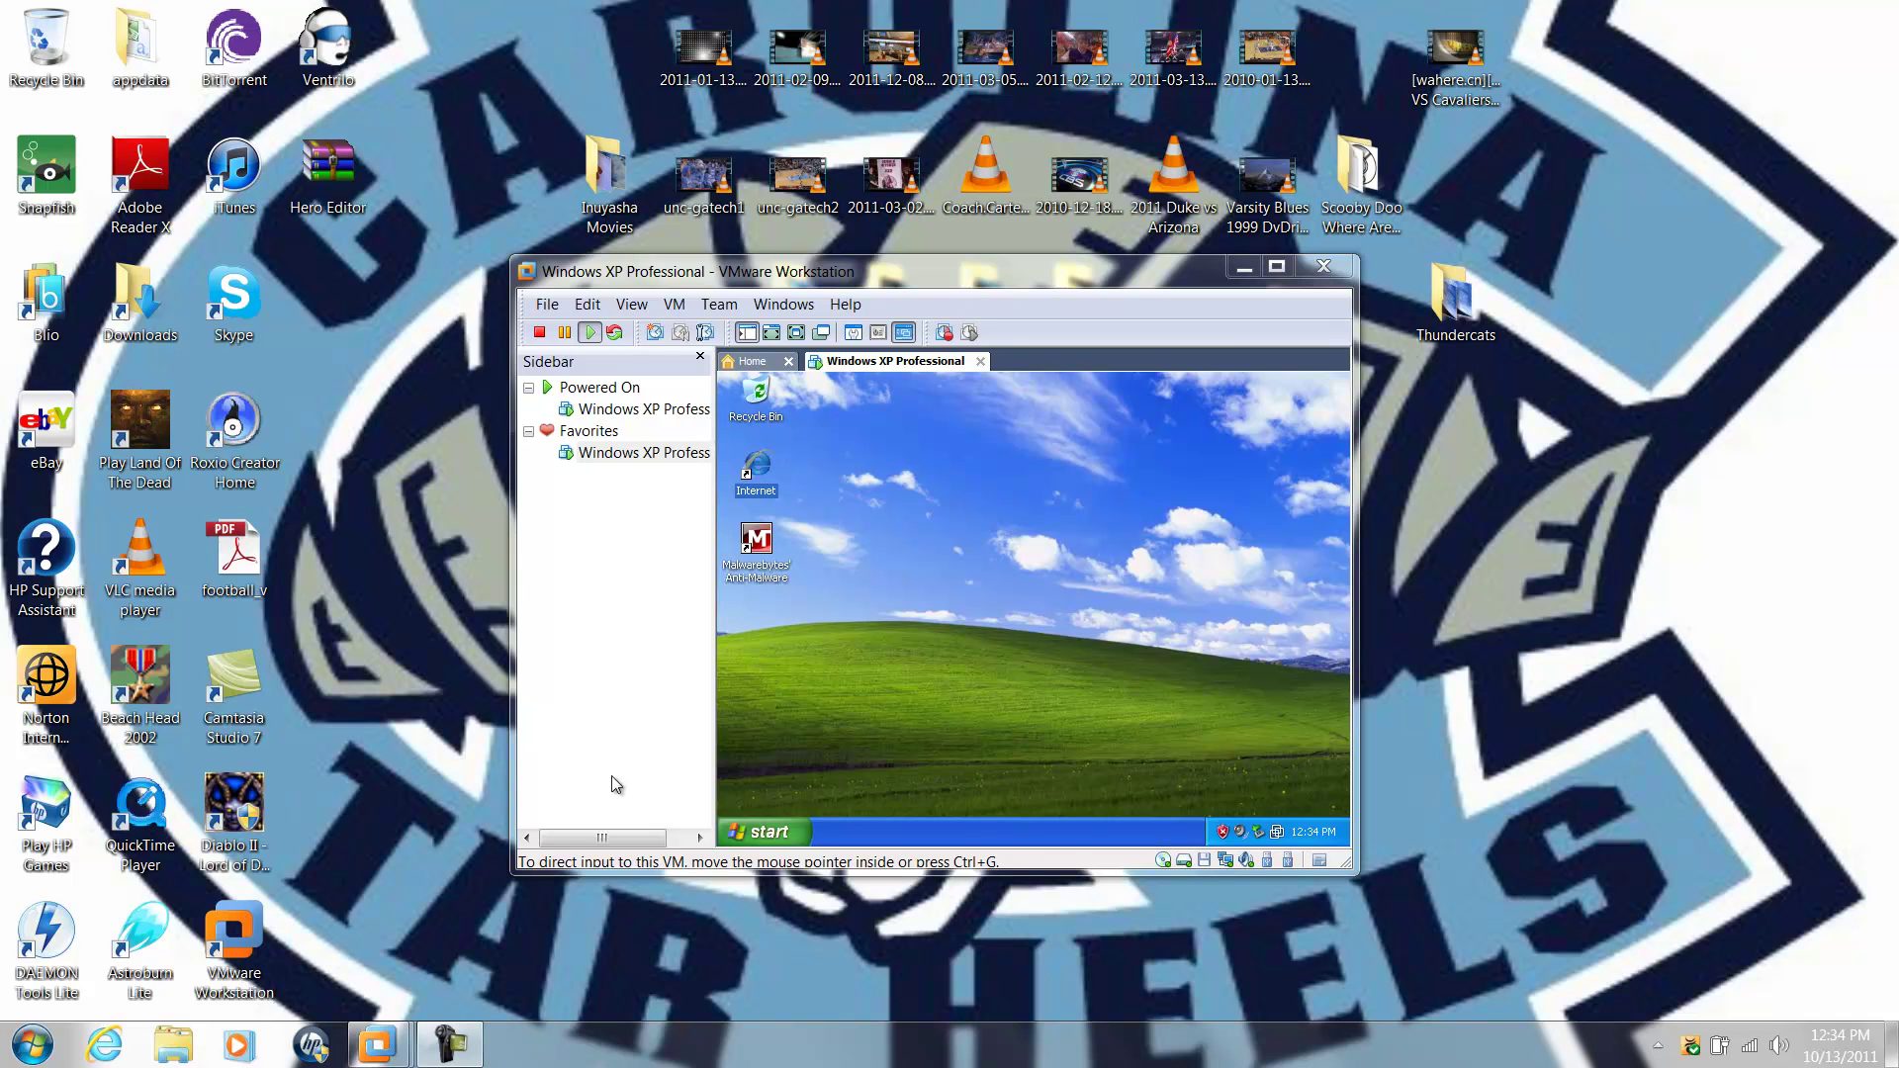
- Switch the Windows XP virtual machine to full-screen view in VMware Workstation
{"action": "left_click", "coordinate": [797, 337]}
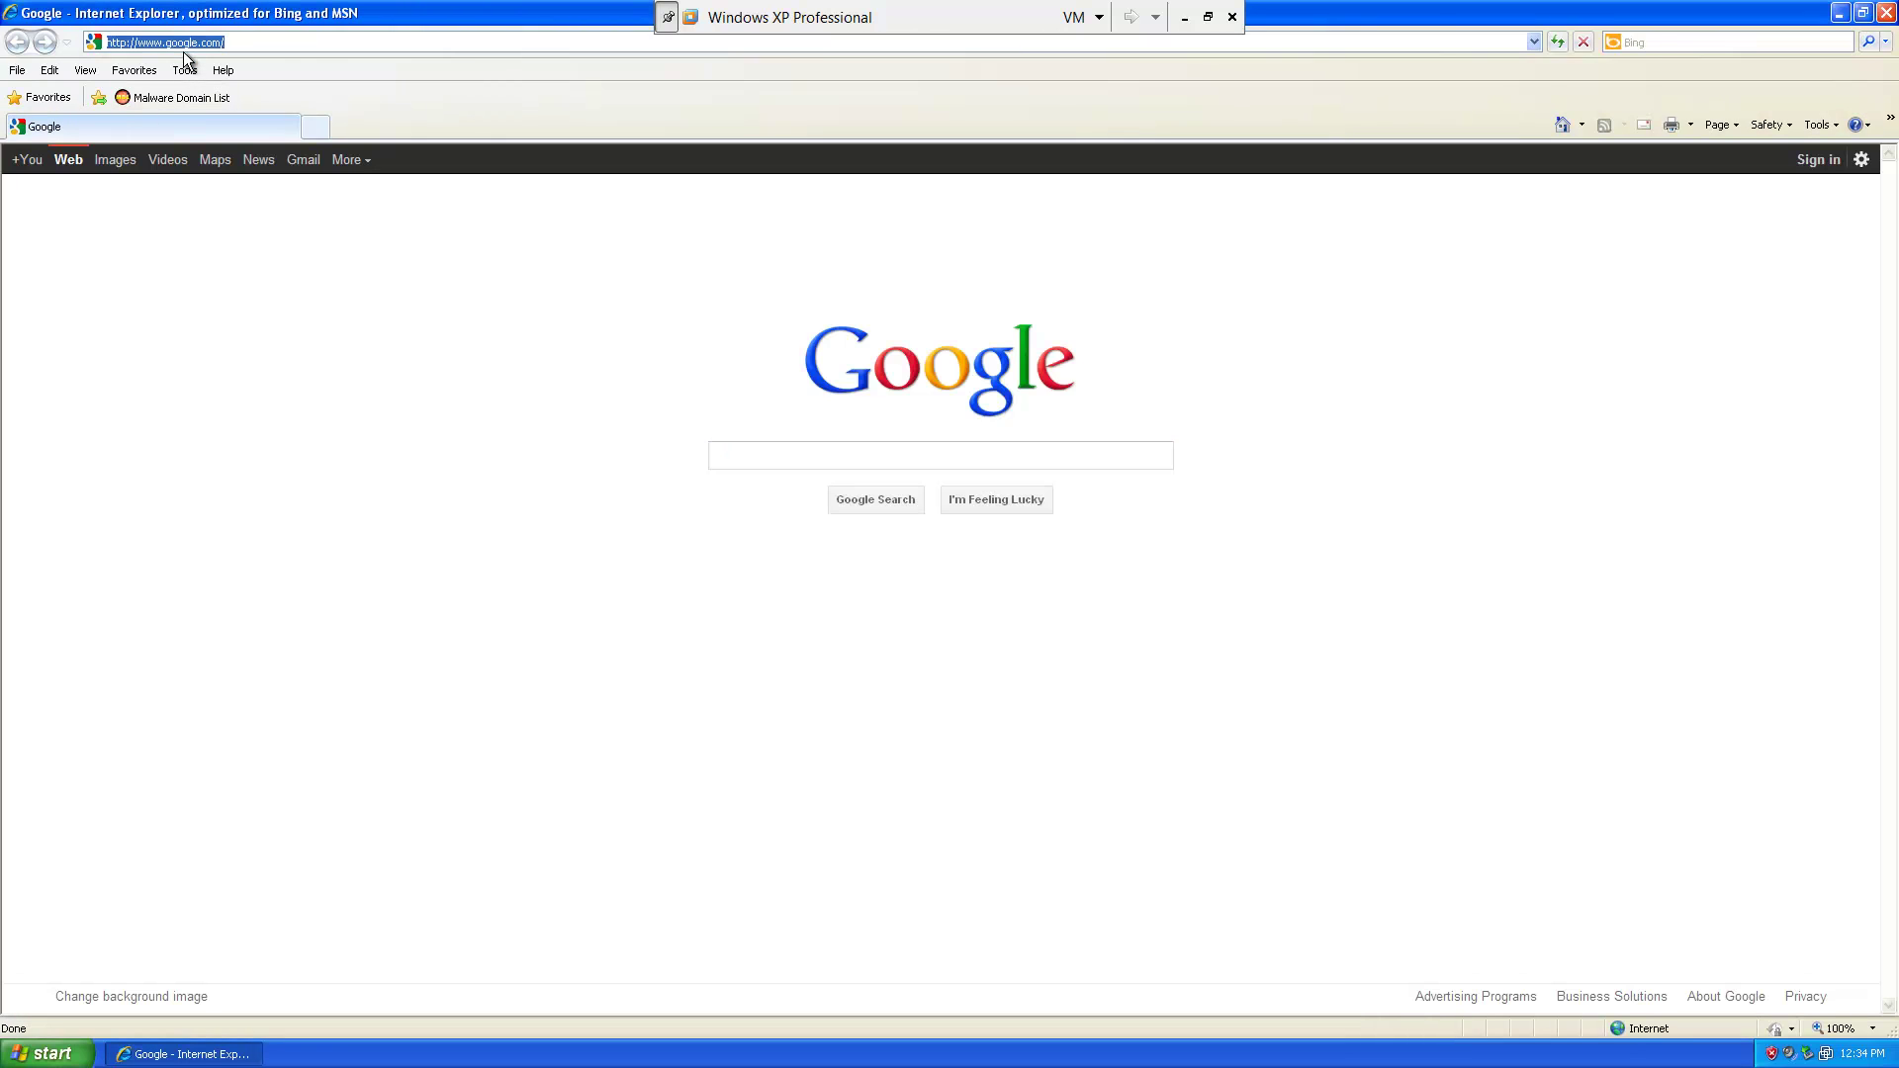
{"action": "type", "text": "www.maxm"}
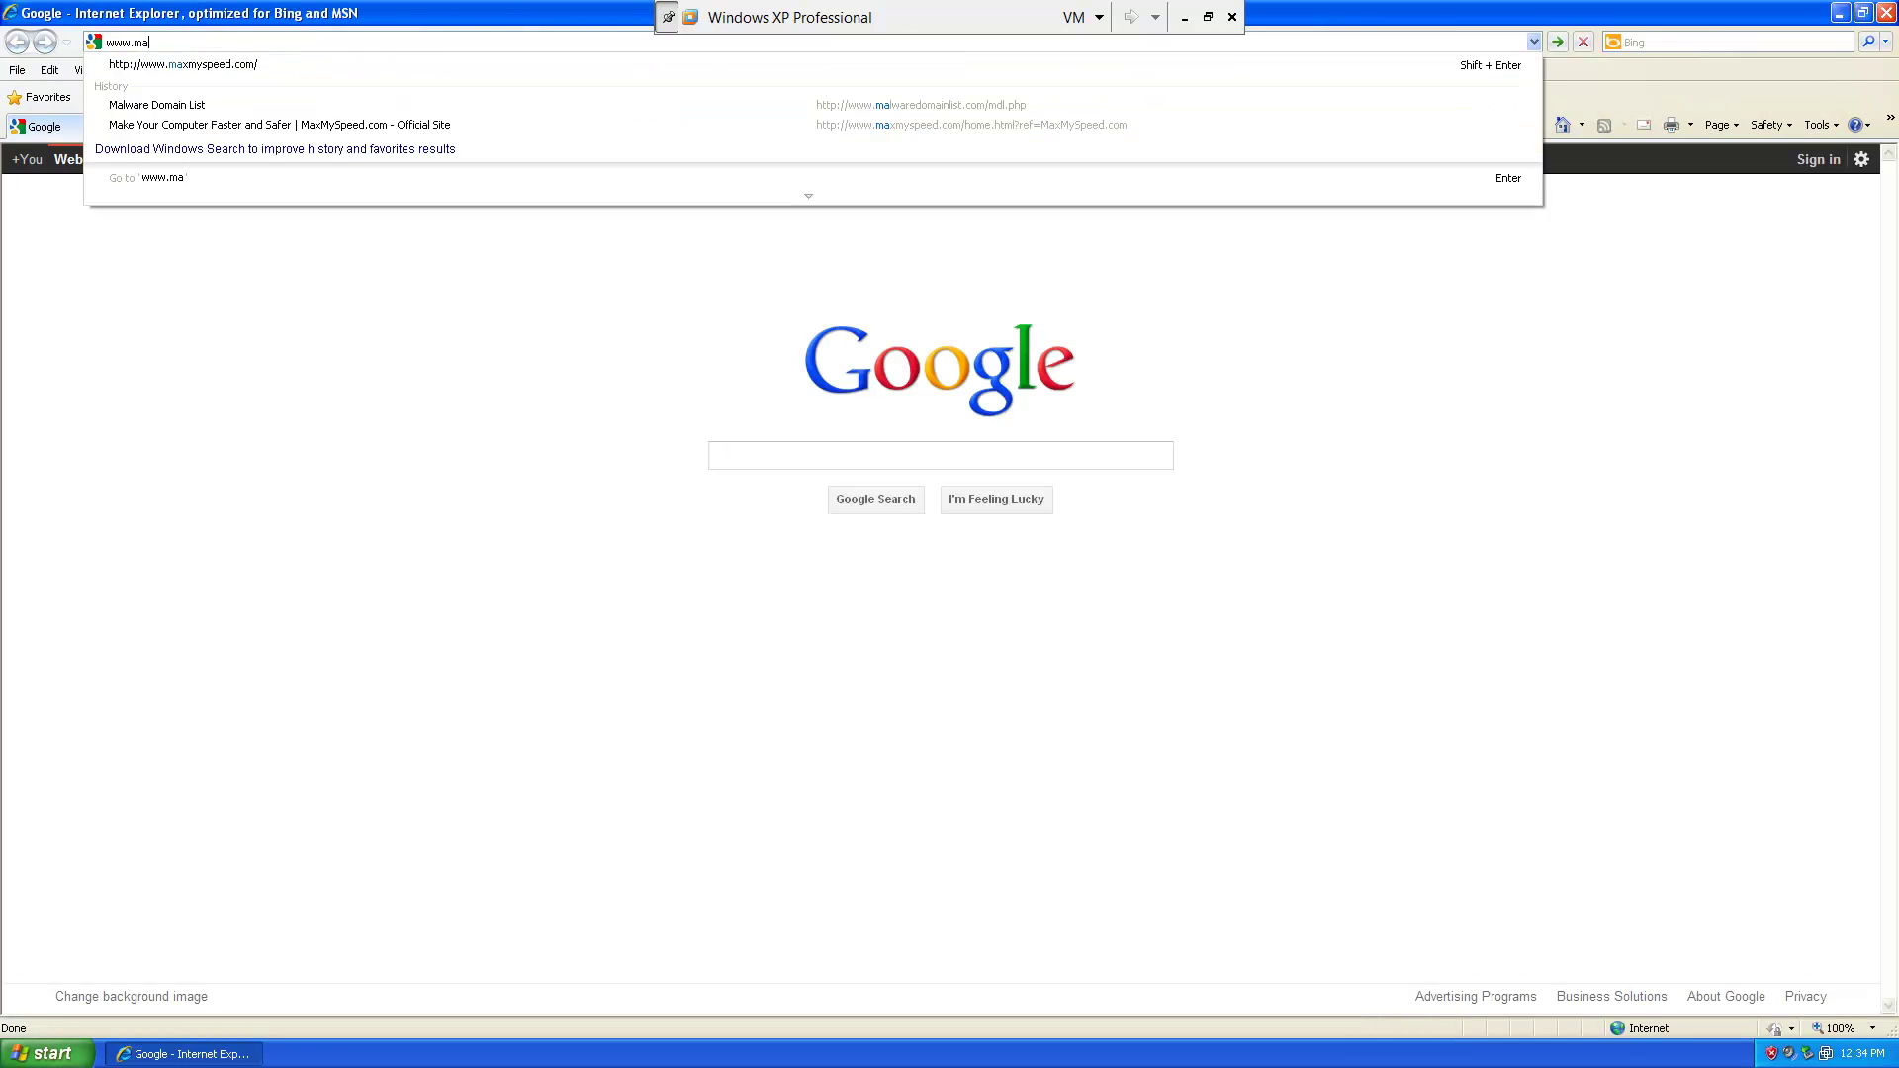
{"action": "type", "text": "yspeed.com/"}
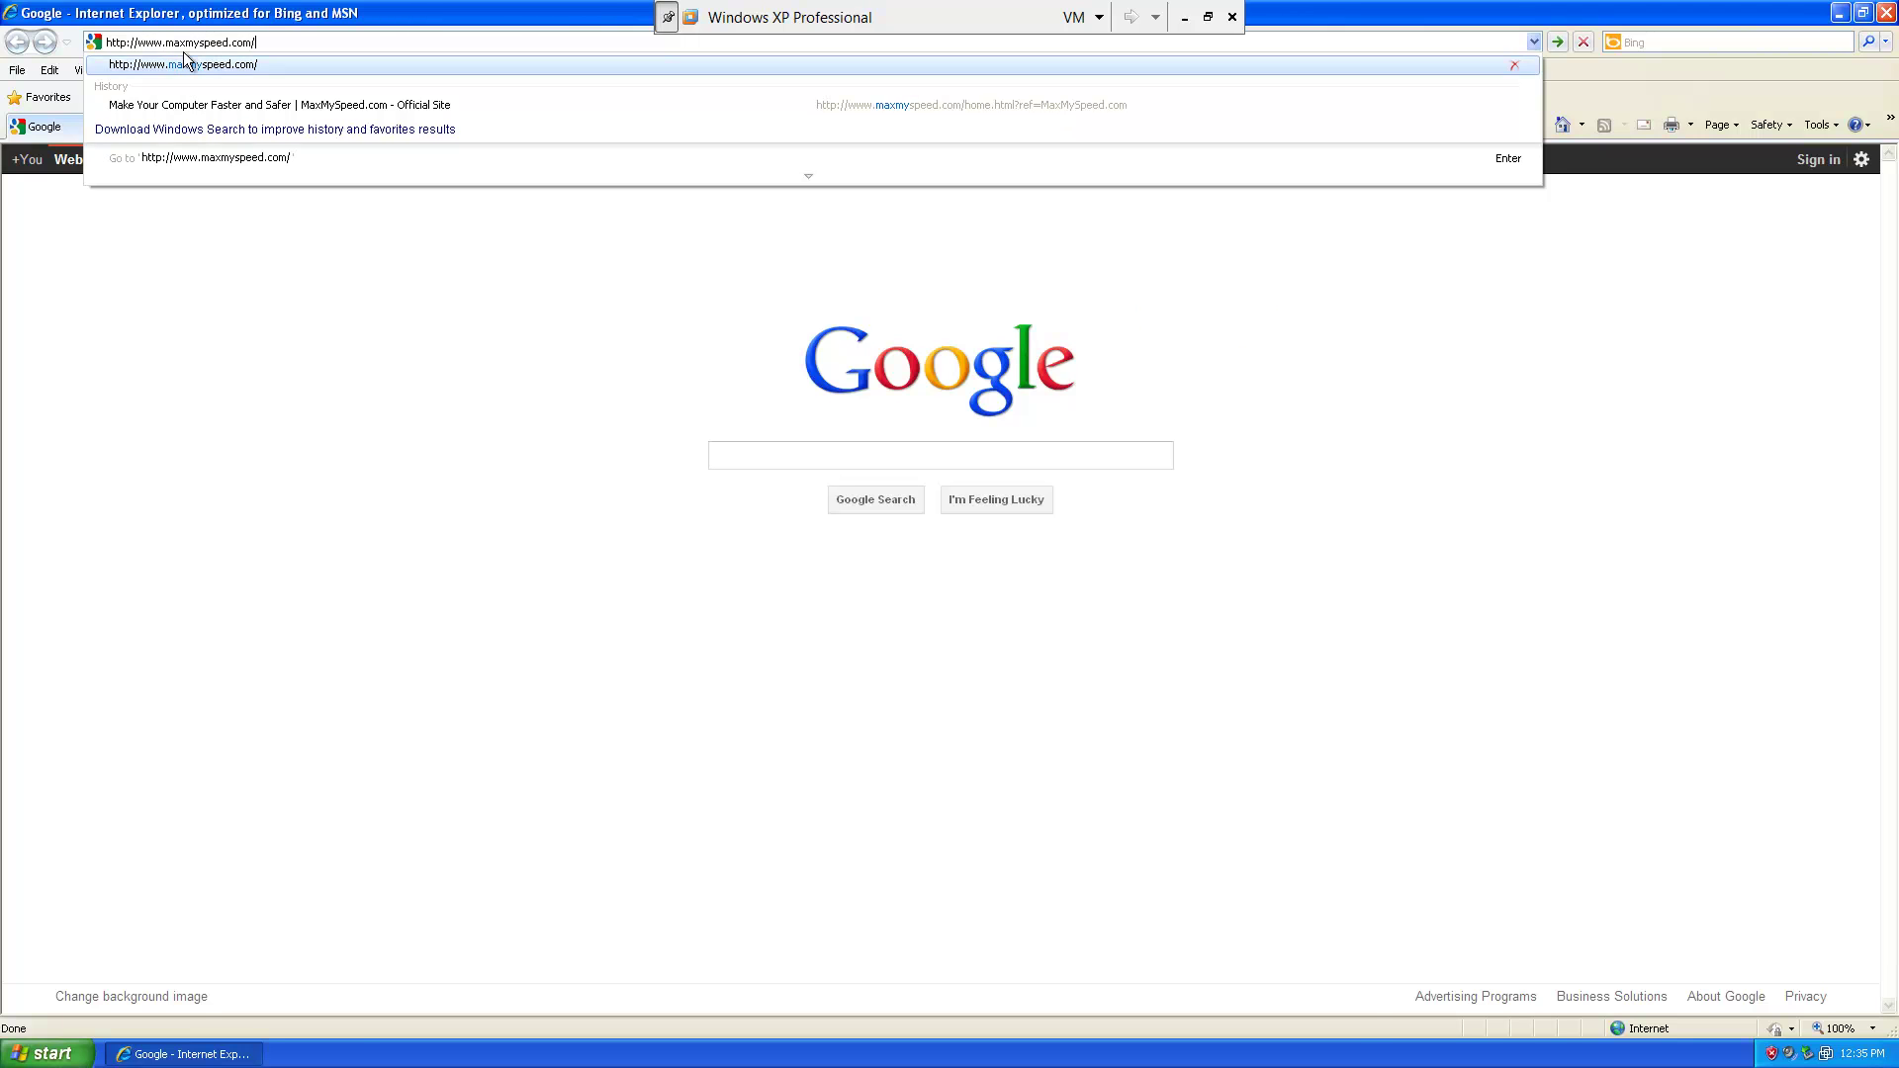
{"action": "left_click", "coordinate": [182, 54]}
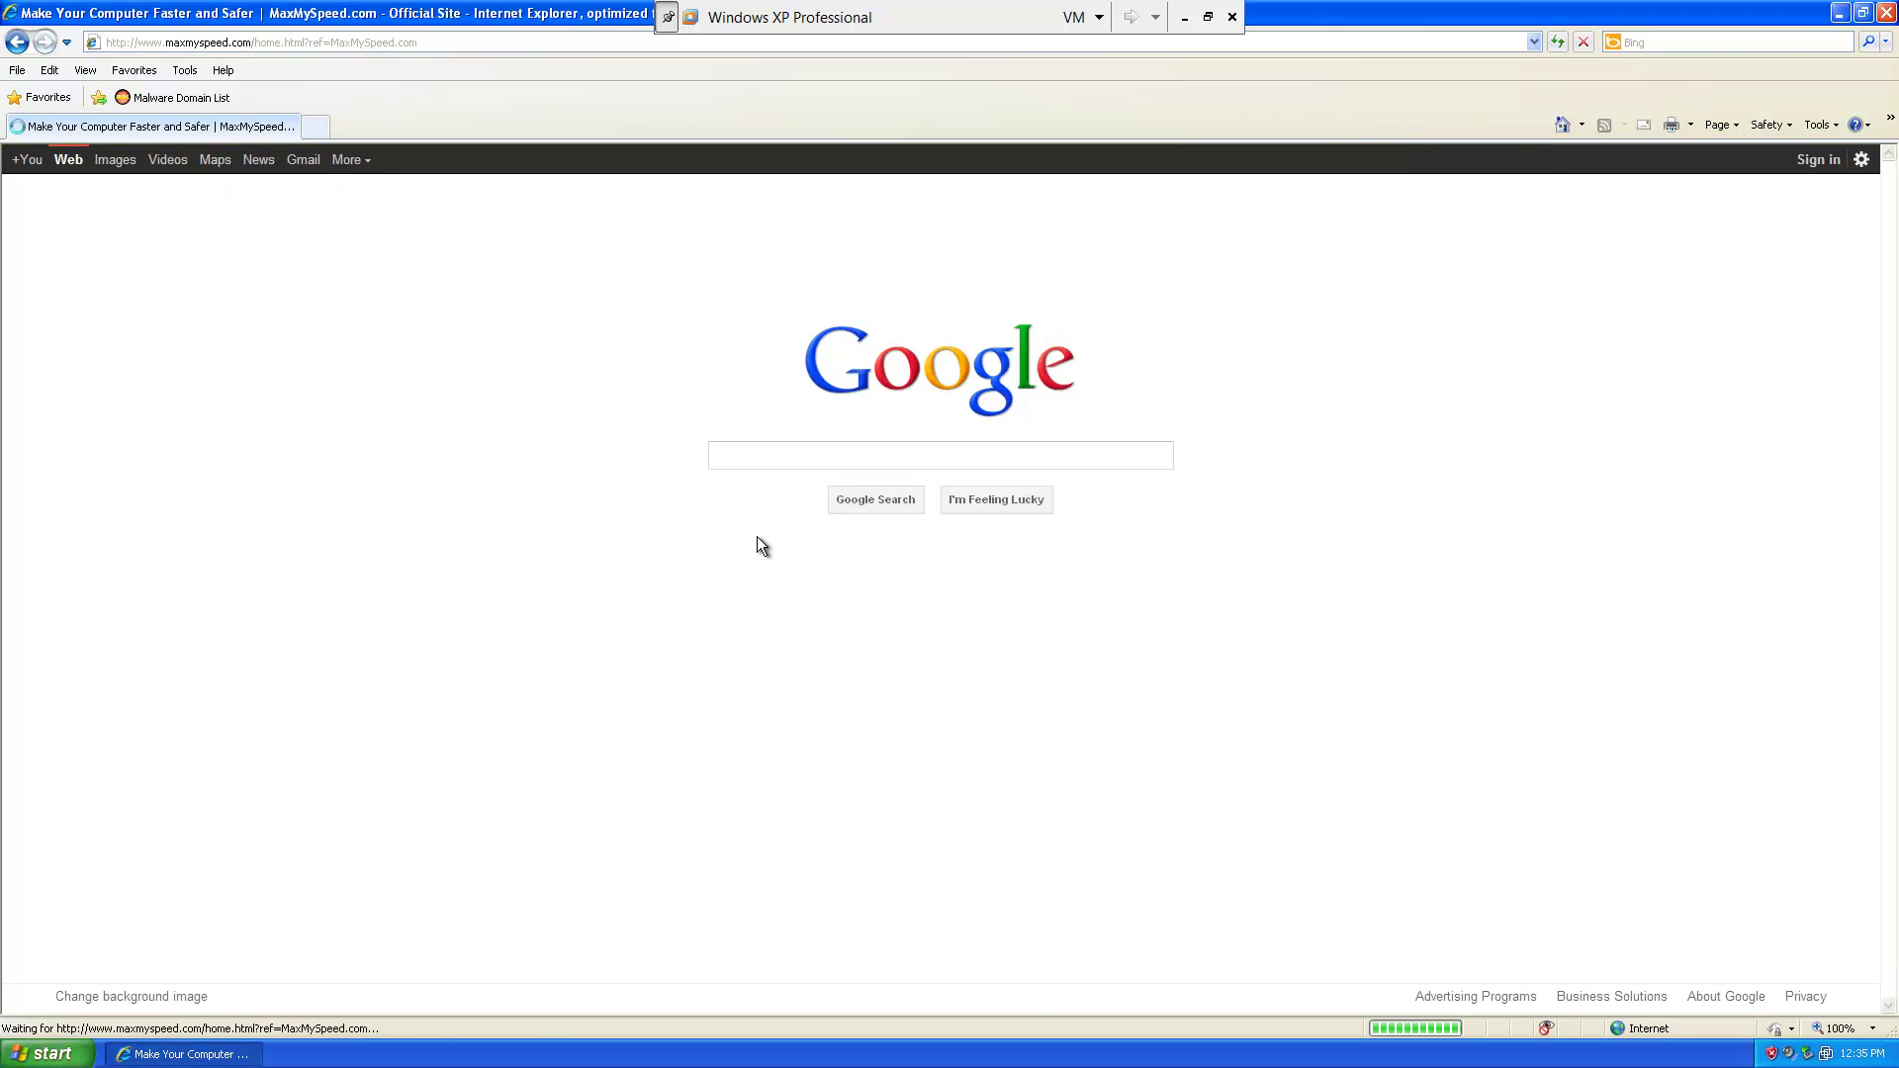
{"action": "left_click", "coordinate": [907, 547]}
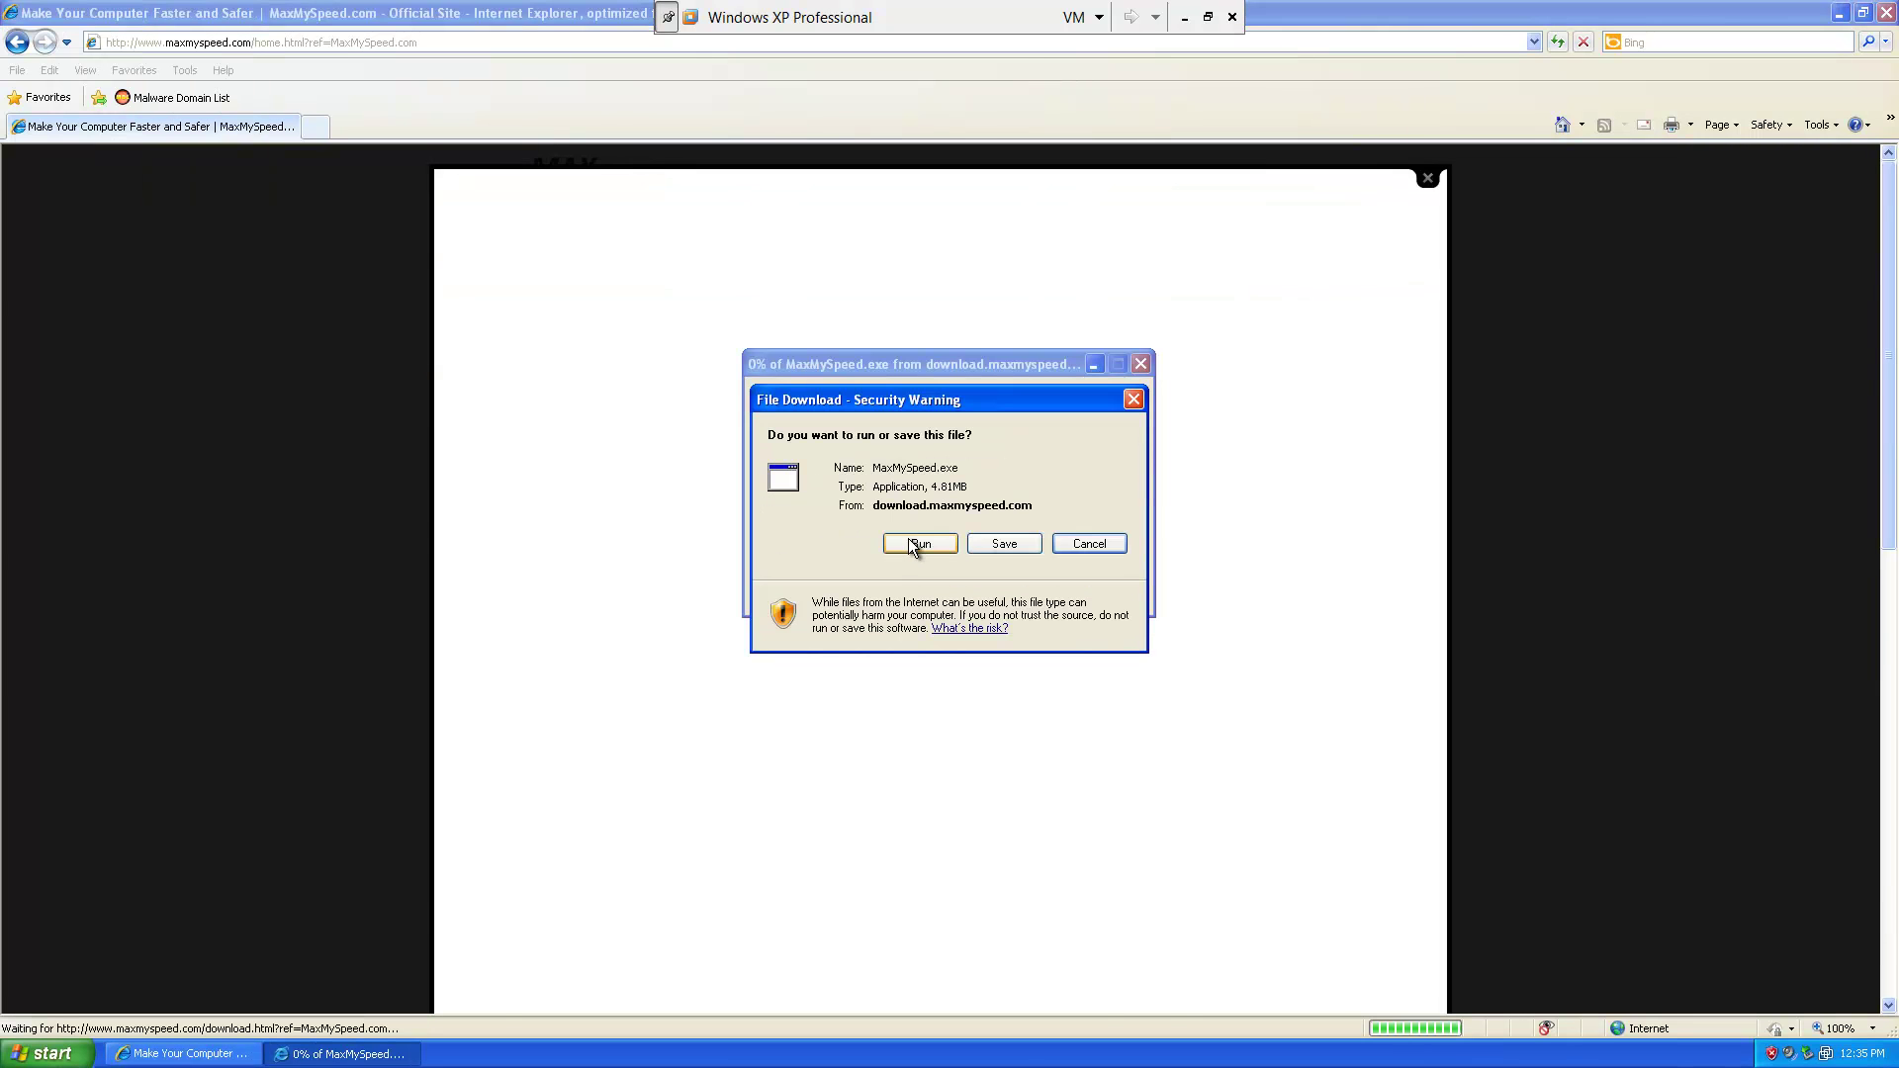
{"action": "left_click", "coordinate": [912, 547]}
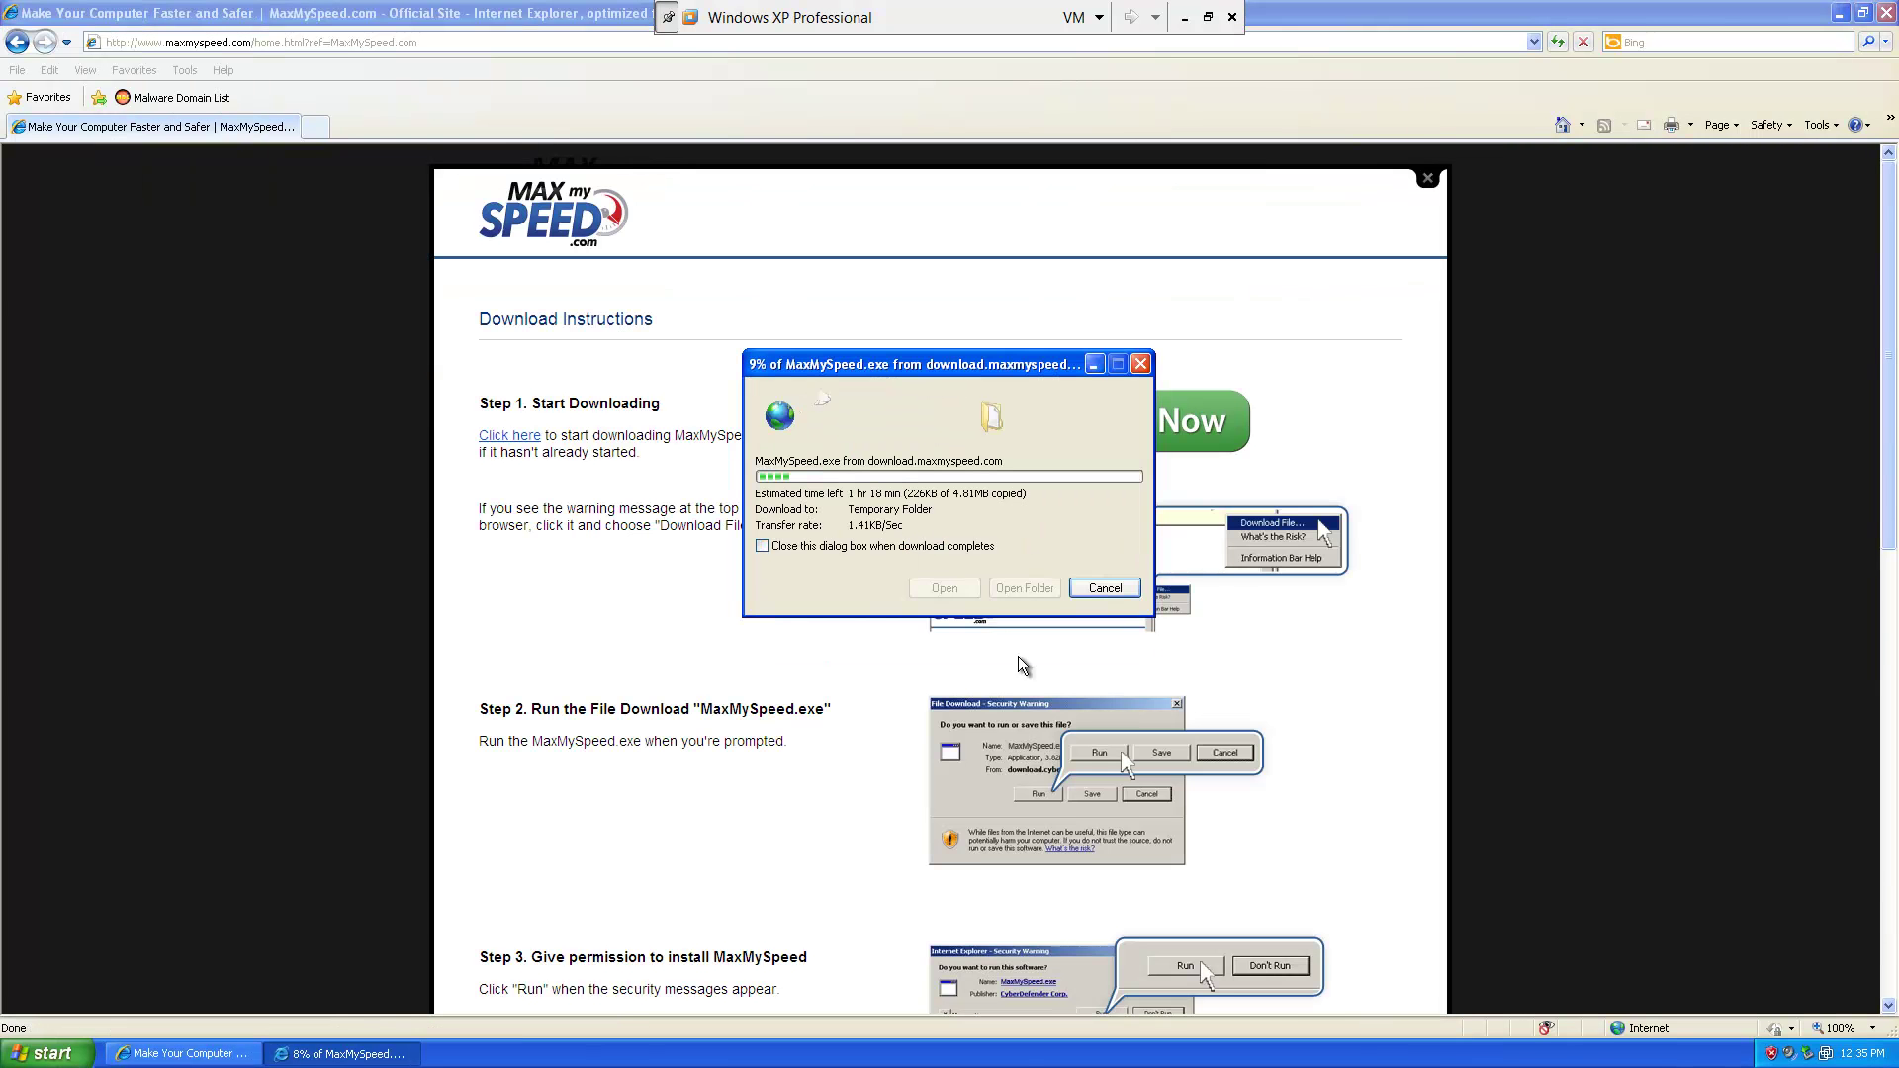
{"action": "left_click", "coordinate": [1885, 14]}
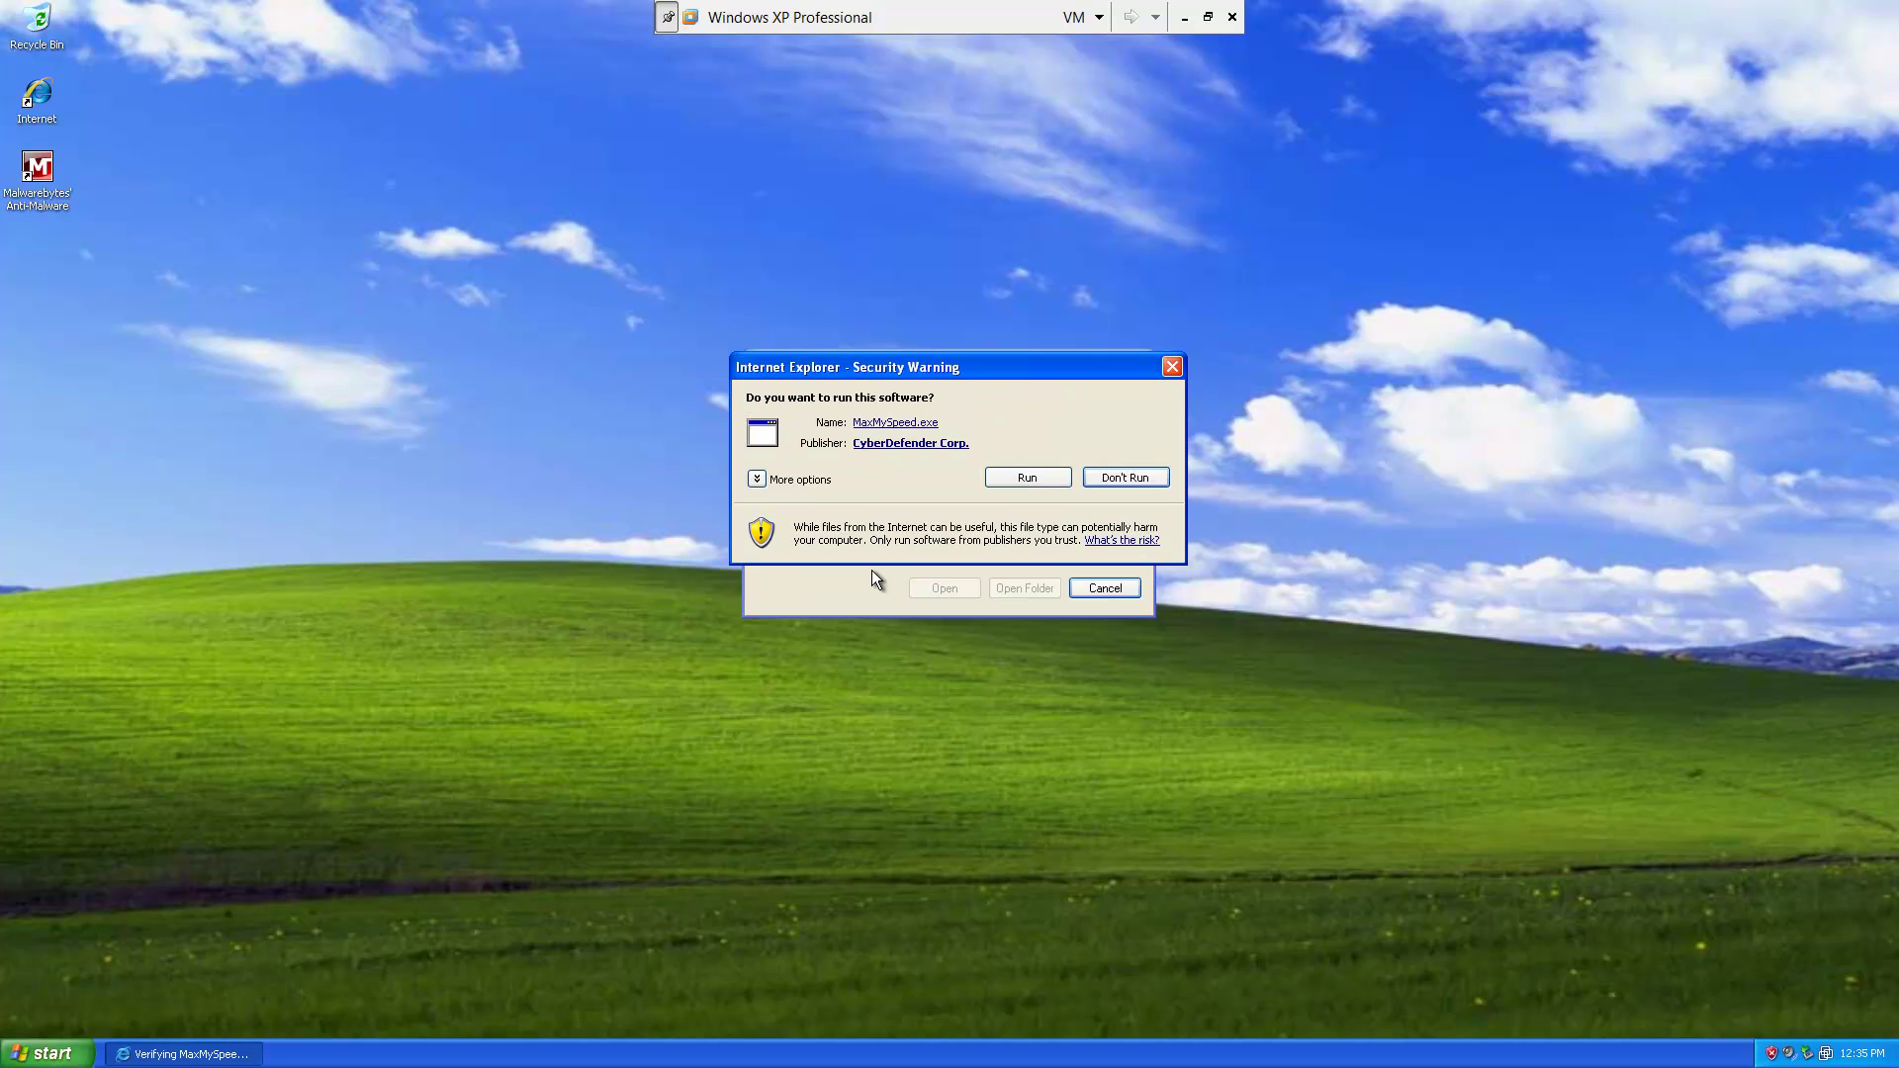
- Run the installer, accept the license, keep both shortcut options, and finish setup
{"action": "left_click", "coordinate": [1048, 483]}
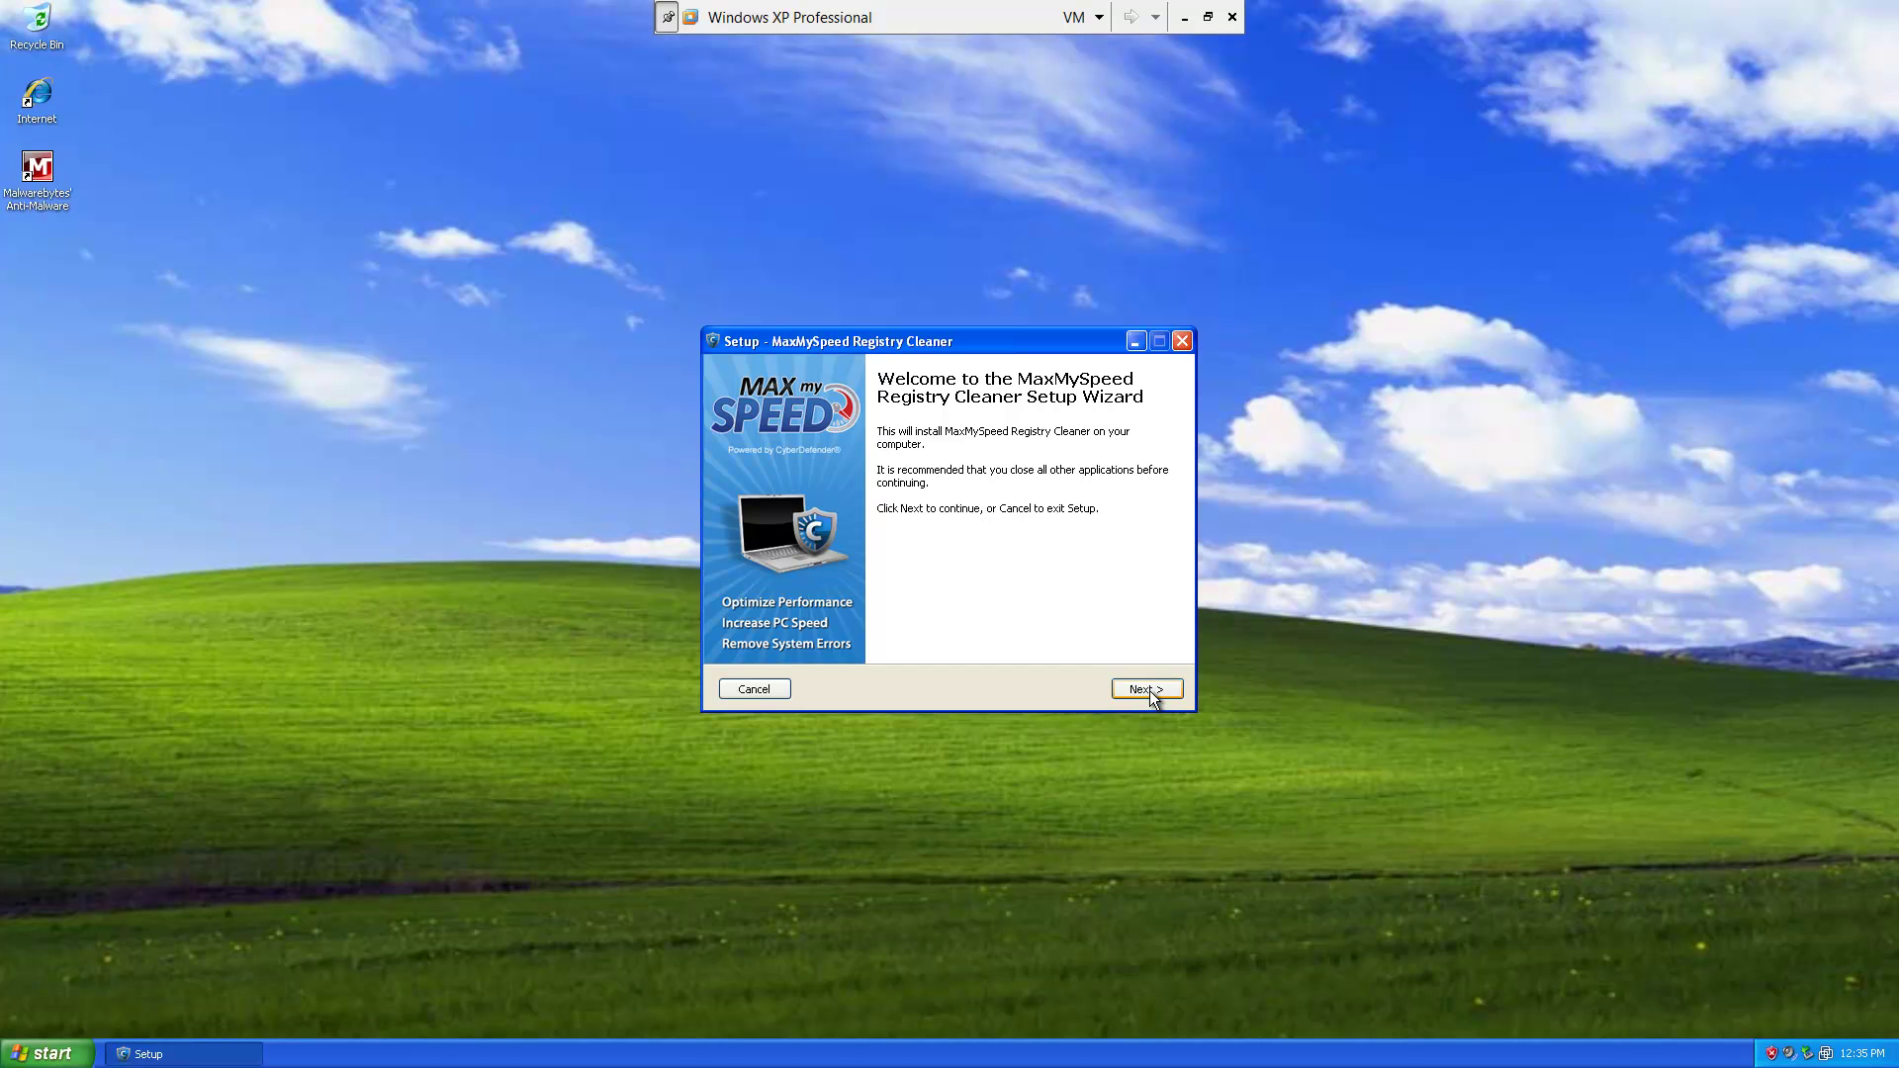
{"action": "left_click", "coordinate": [1147, 692]}
{"action": "left_click", "coordinate": [1135, 696]}
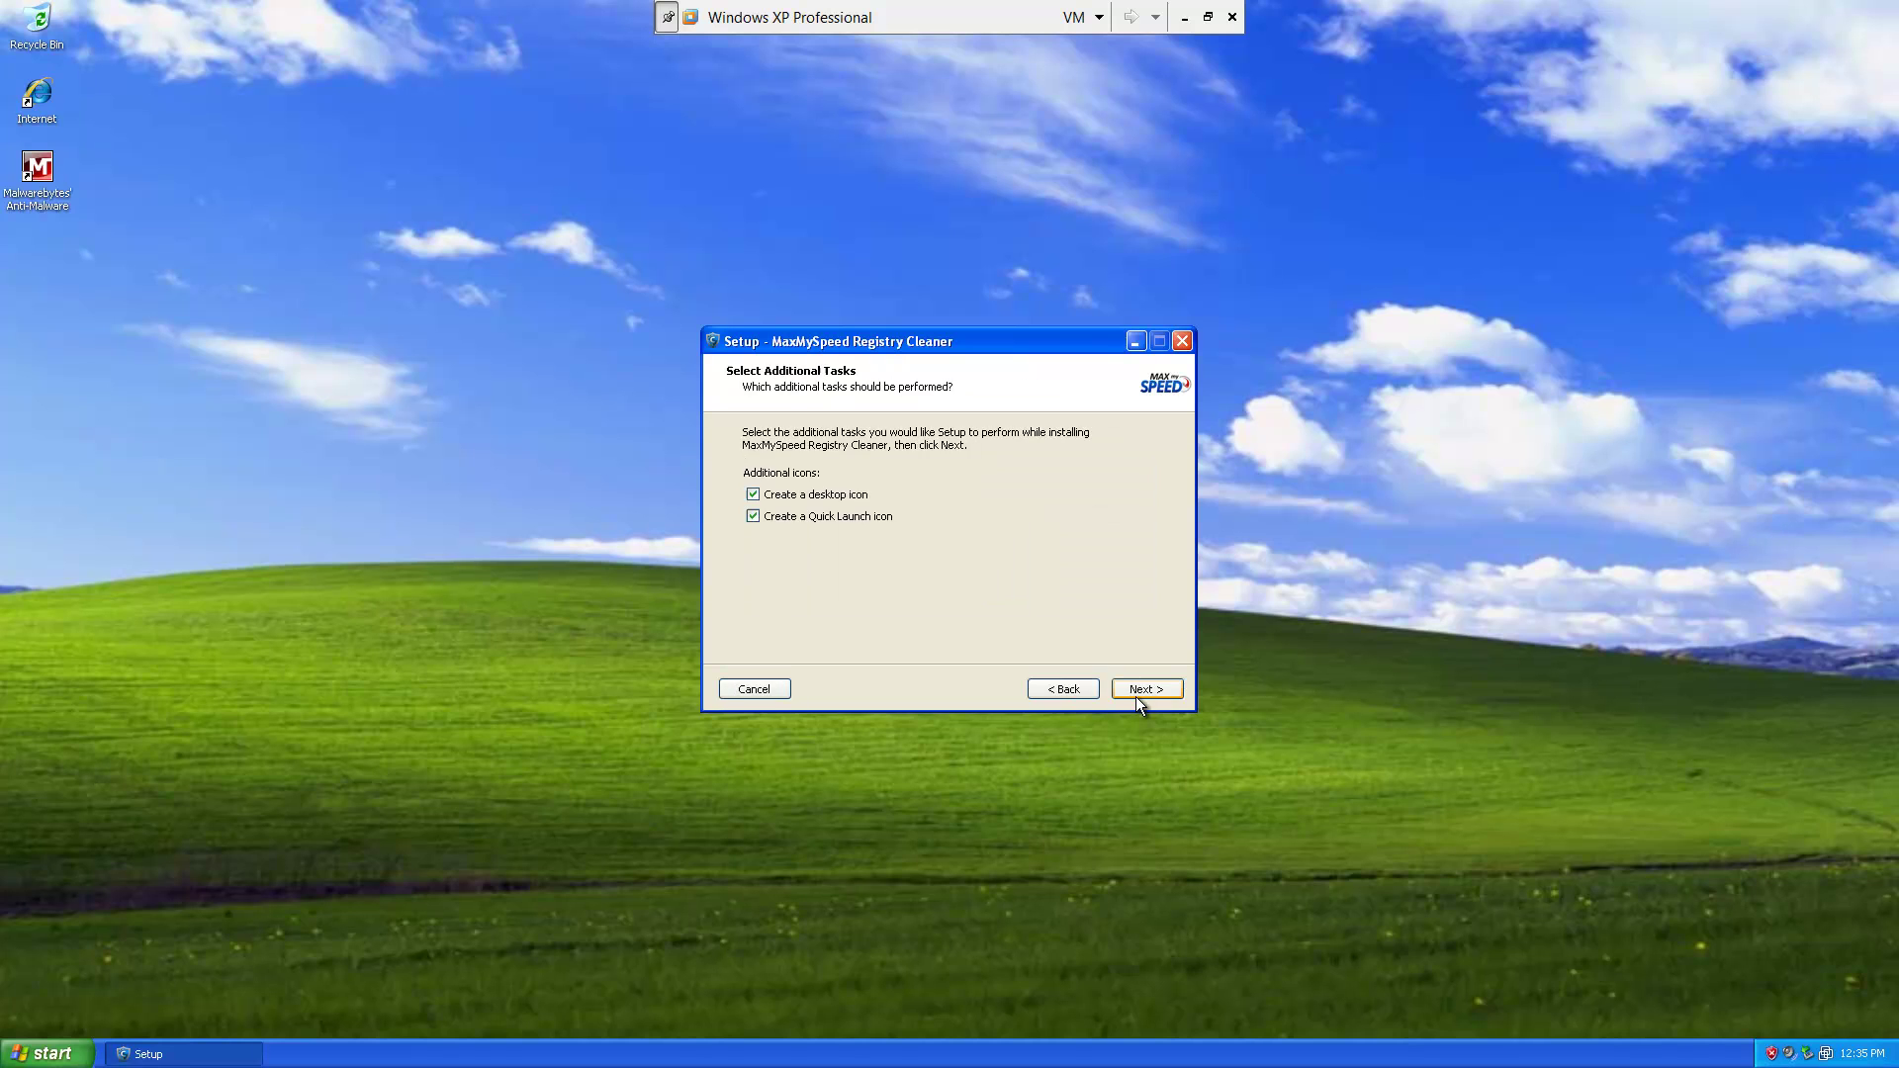
{"action": "left_click", "coordinate": [1135, 697]}
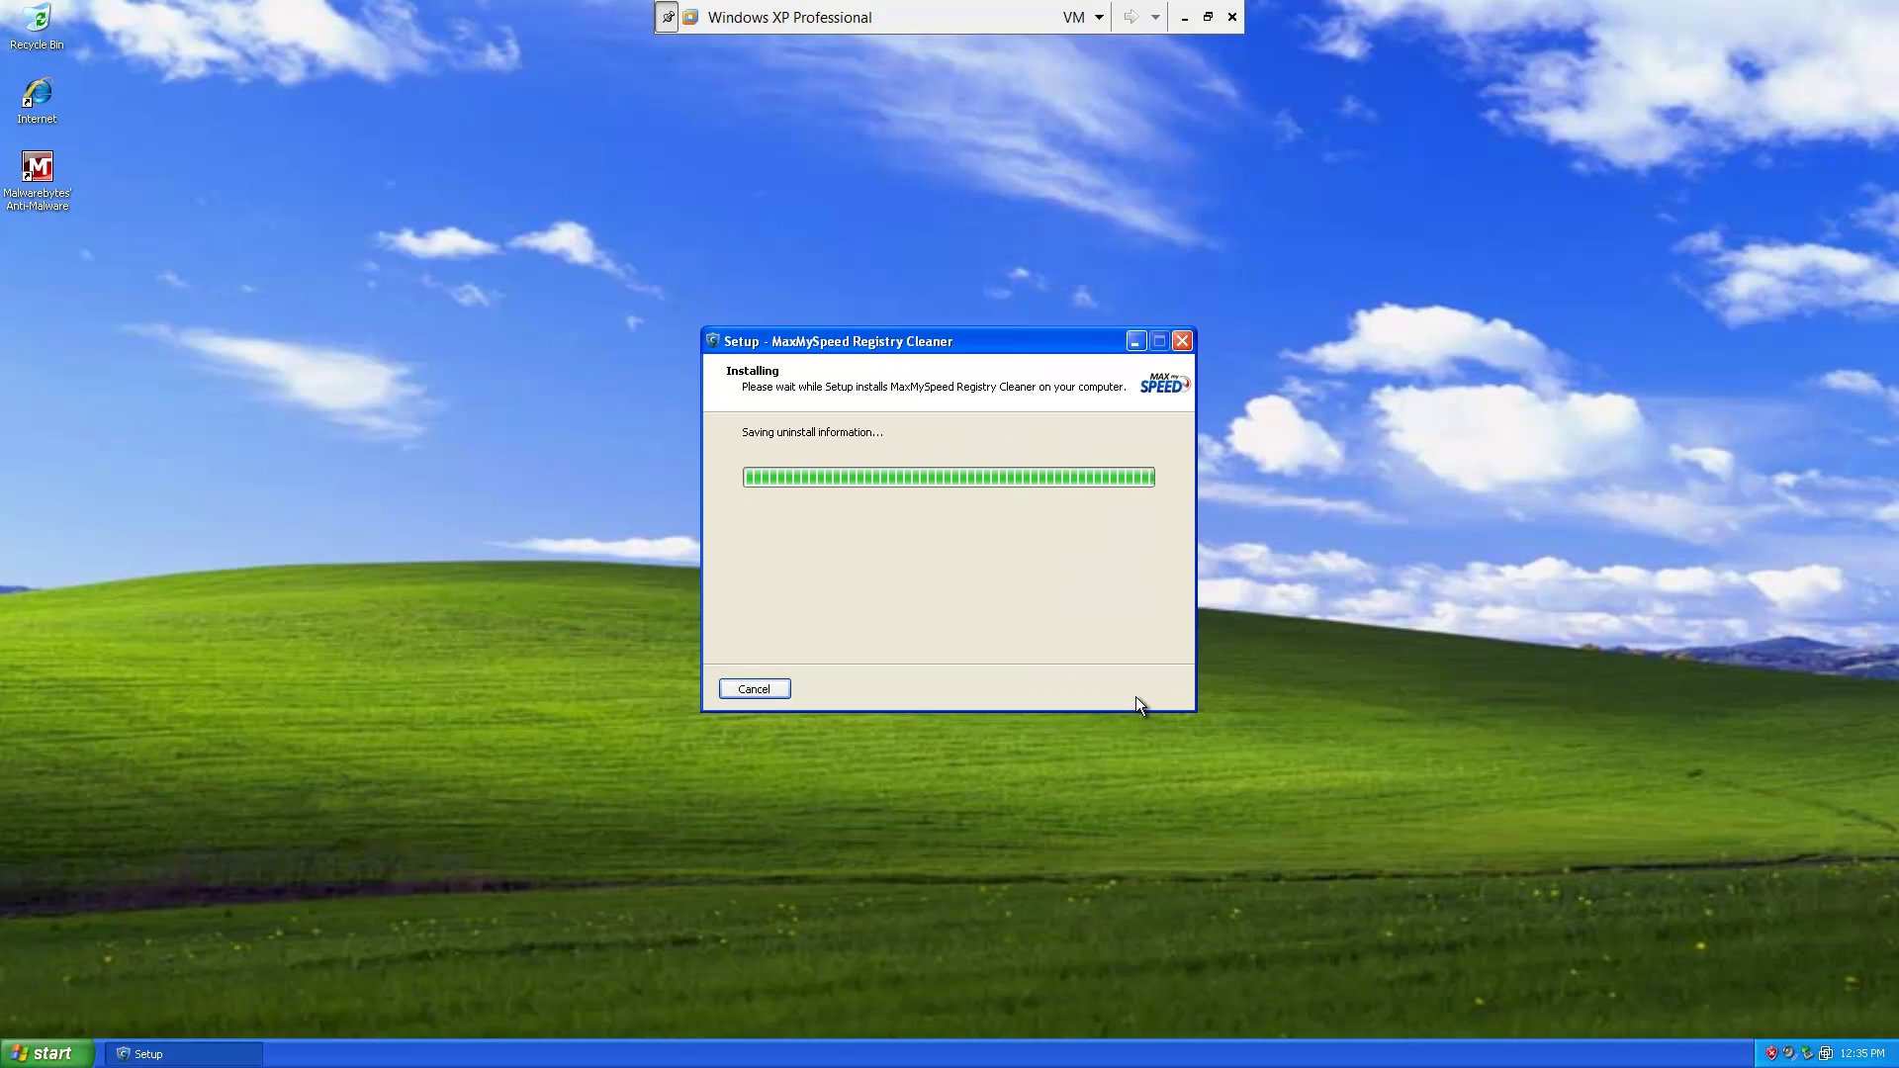
{"action": "left_click", "coordinate": [1135, 697]}
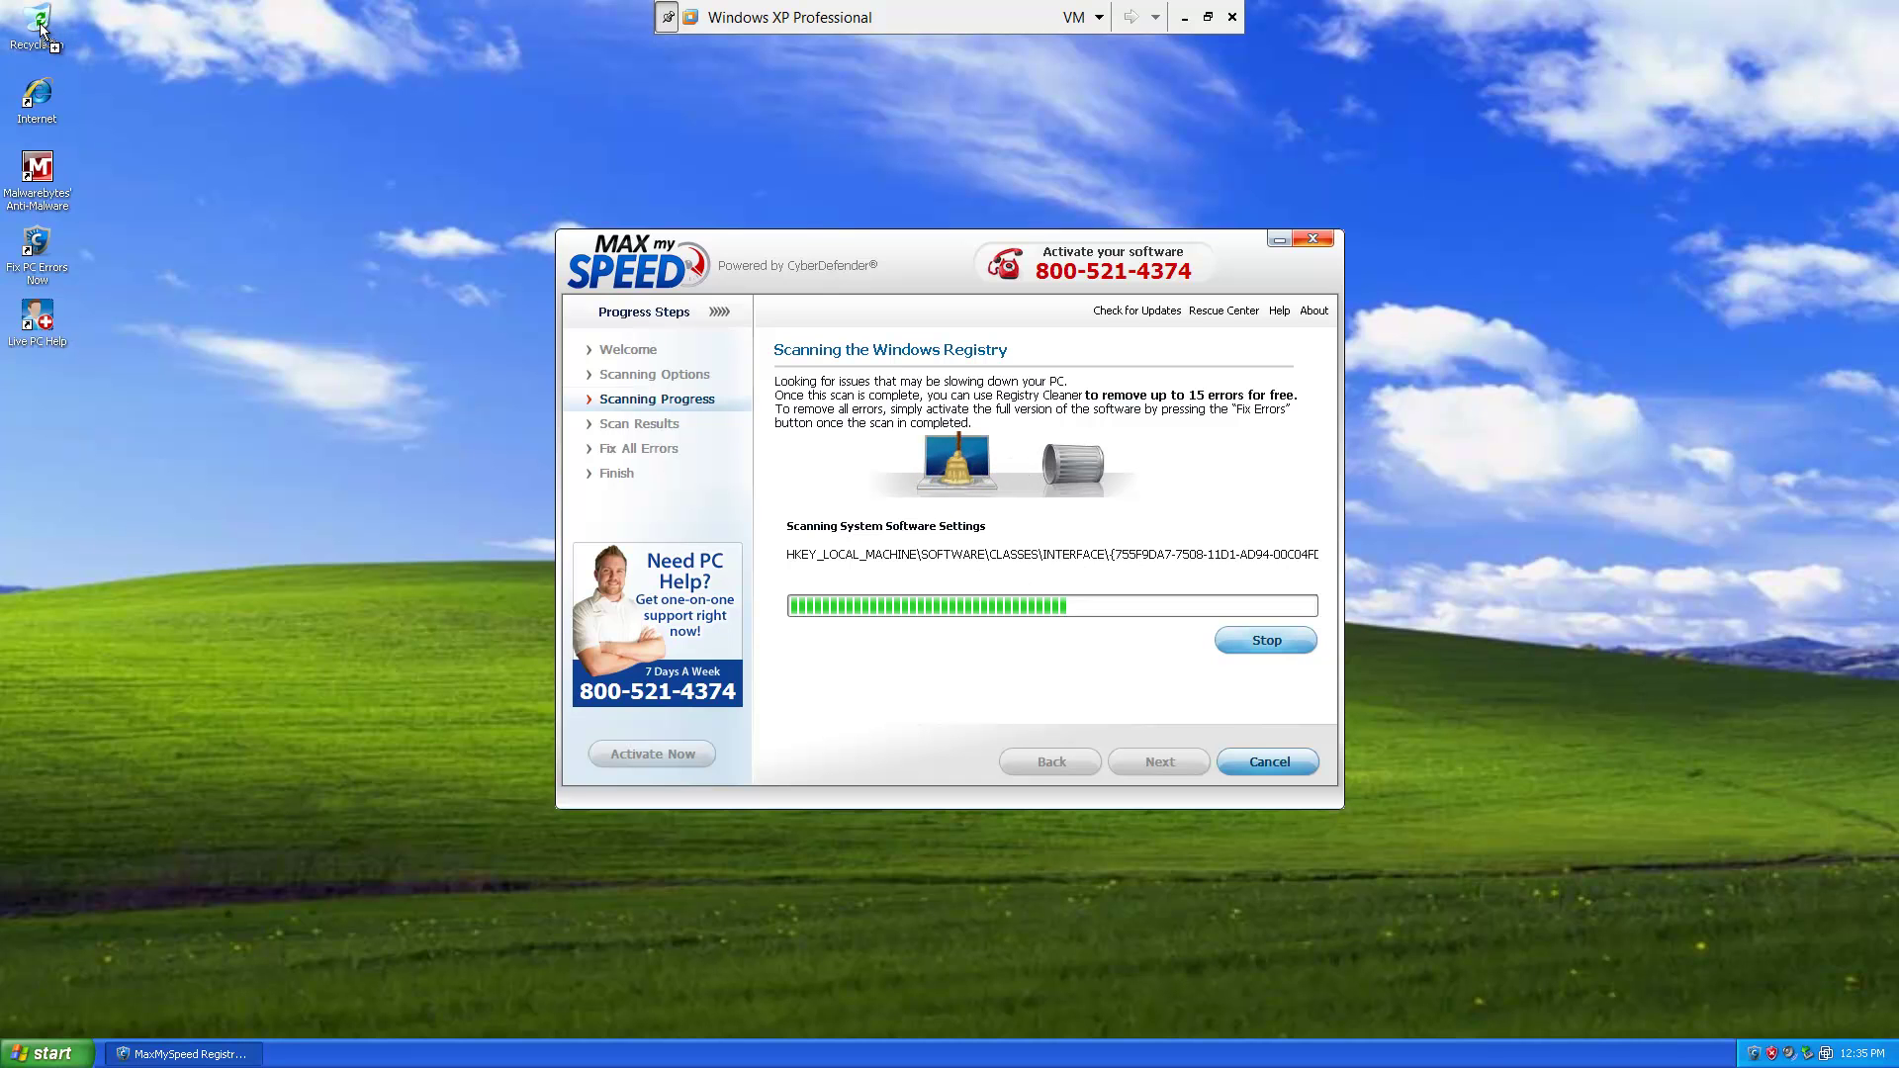
- Delete the Live PC Help desktop shortcut
{"action": "left_click", "coordinate": [39, 327]}
{"action": "right_click", "coordinate": [39, 325]}
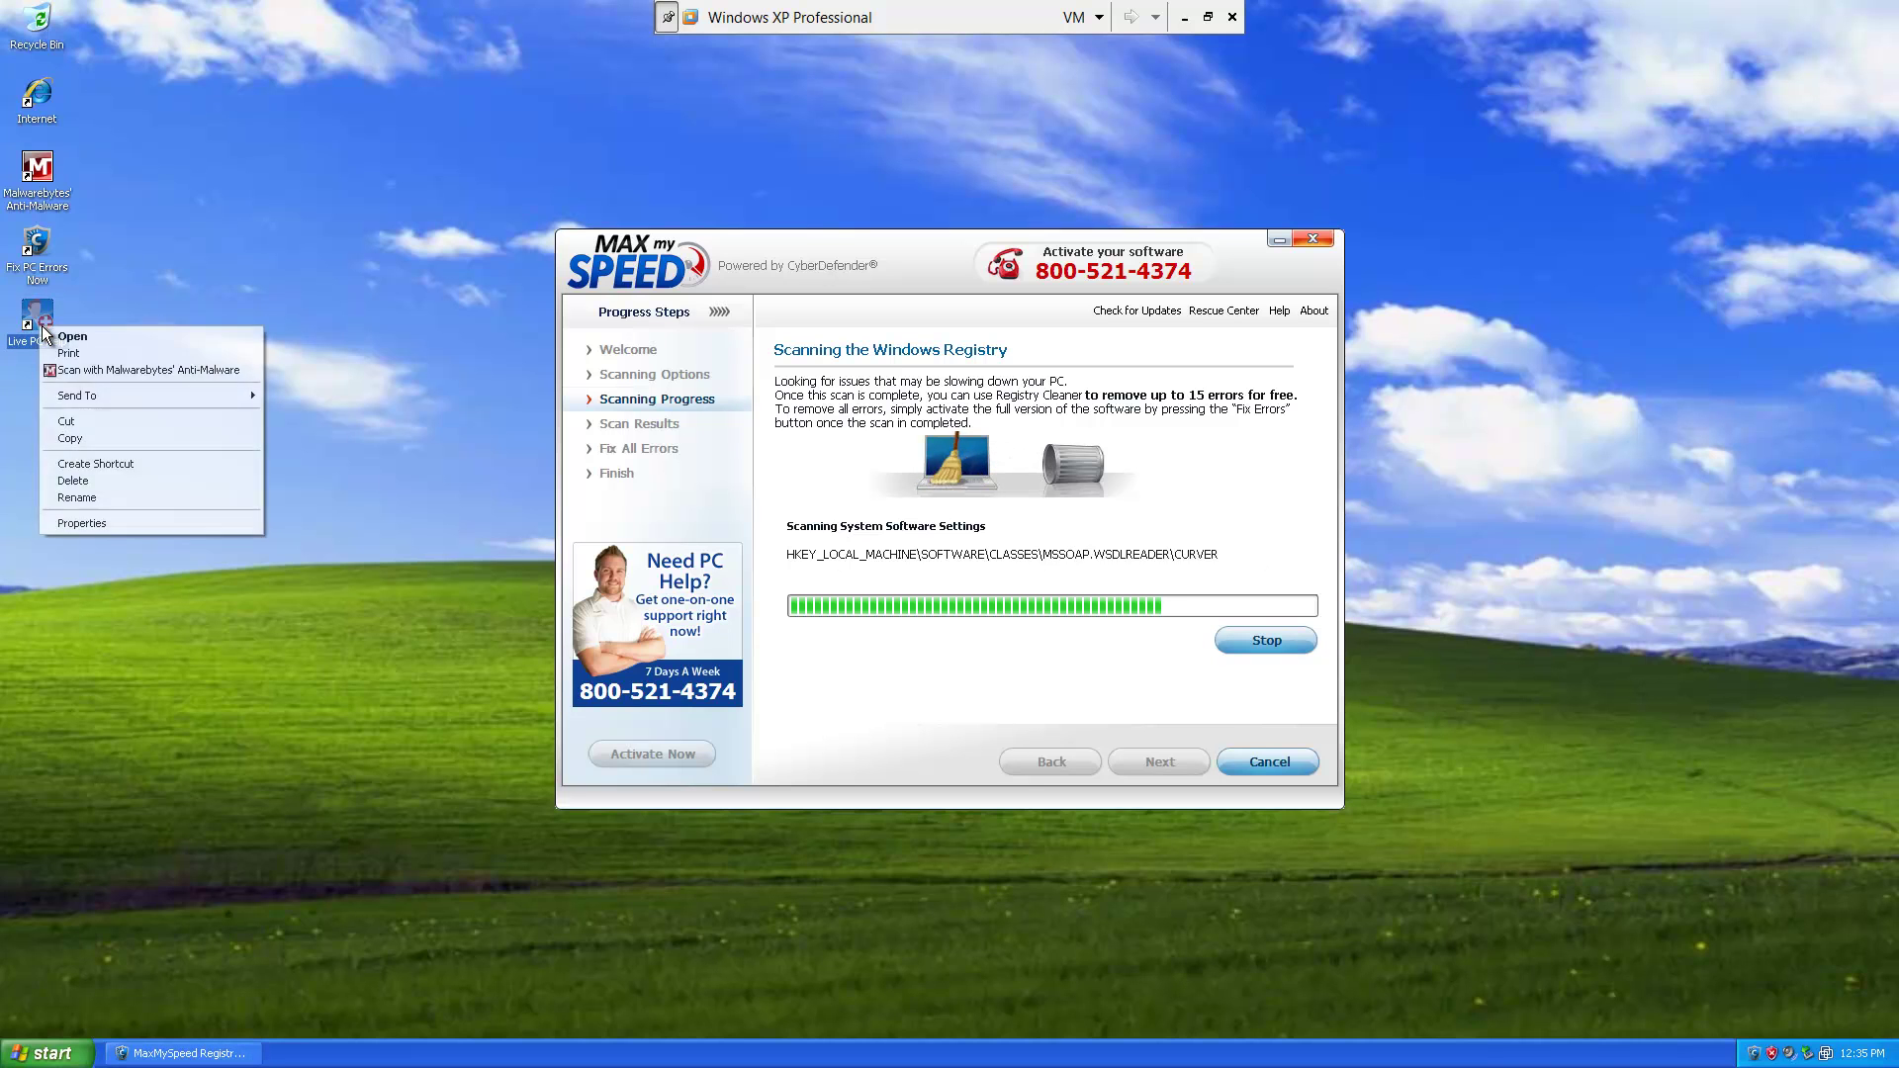
{"action": "left_click", "coordinate": [103, 483]}
{"action": "left_click", "coordinate": [1023, 546]}
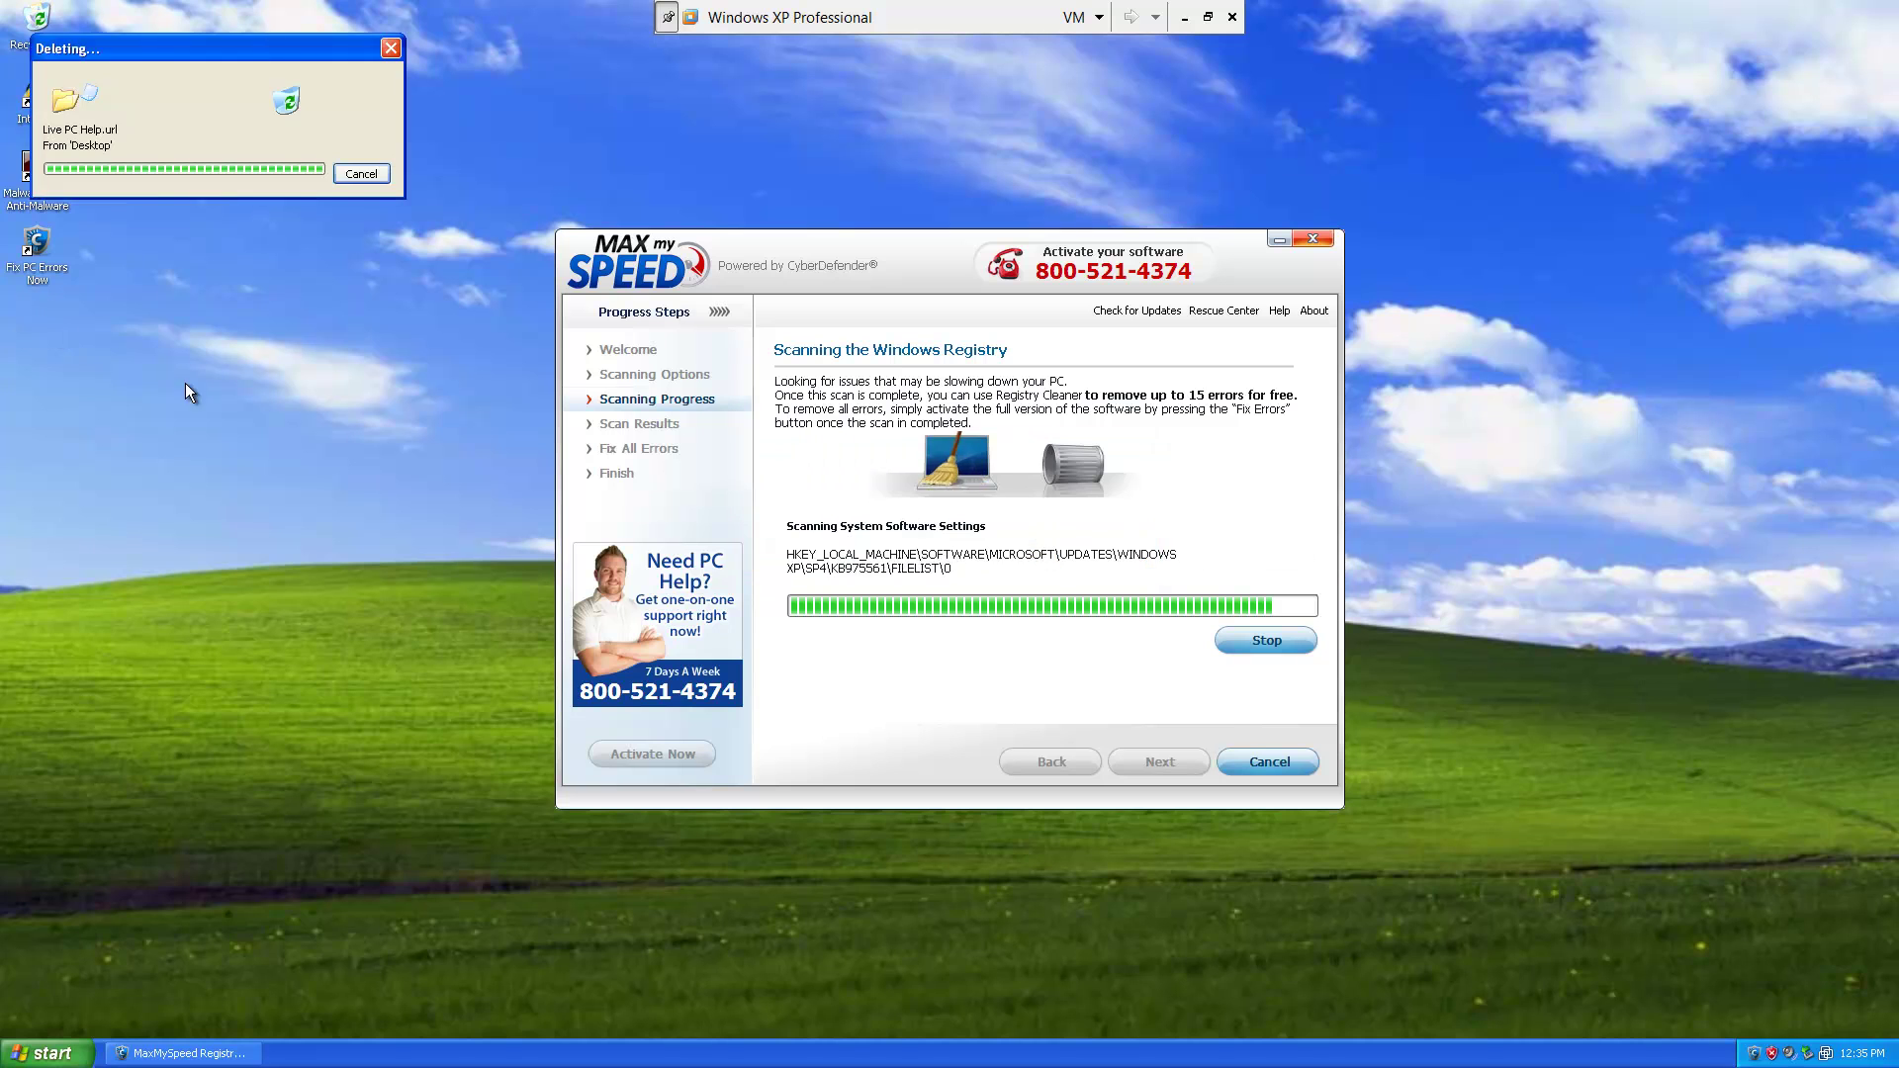
- Empty the Recycle Bin, permanently deleting Live PC Help
{"action": "right_click", "coordinate": [40, 18]}
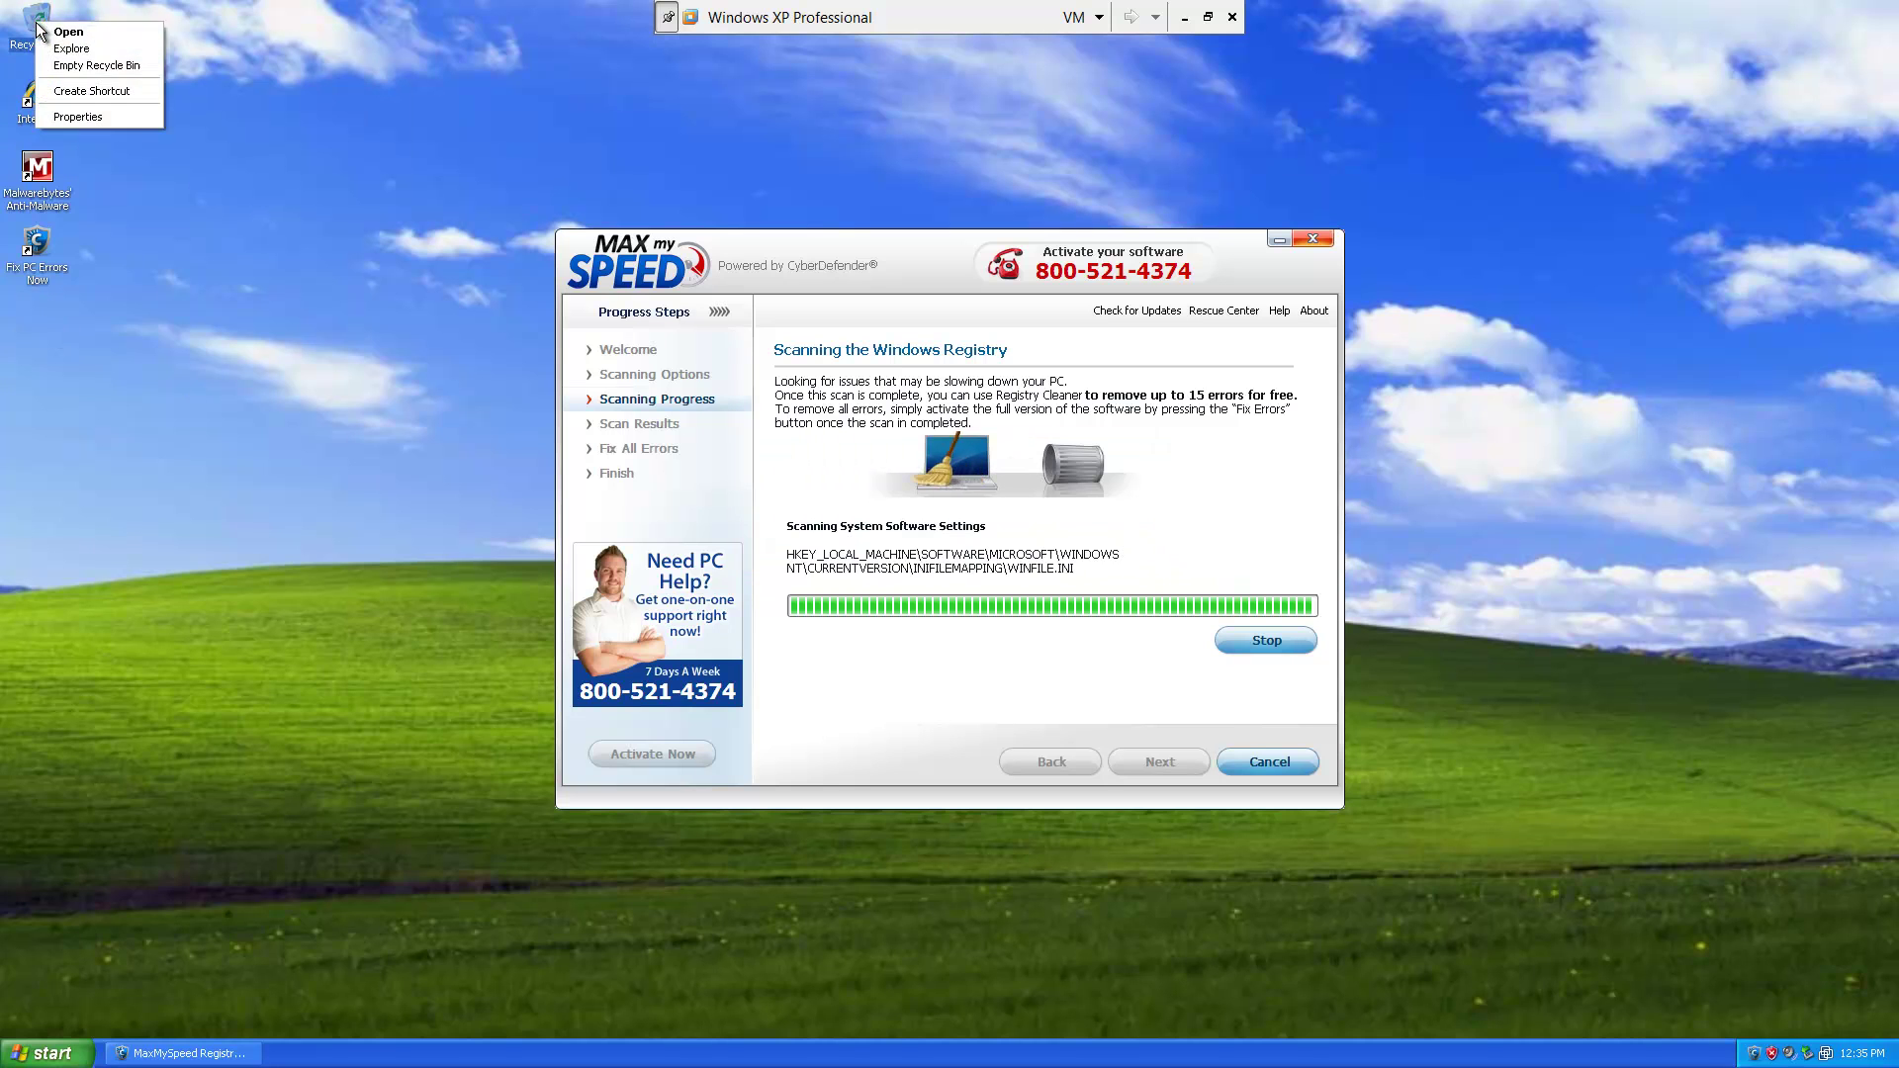
{"action": "left_click", "coordinate": [79, 65]}
{"action": "left_click", "coordinate": [1008, 542]}
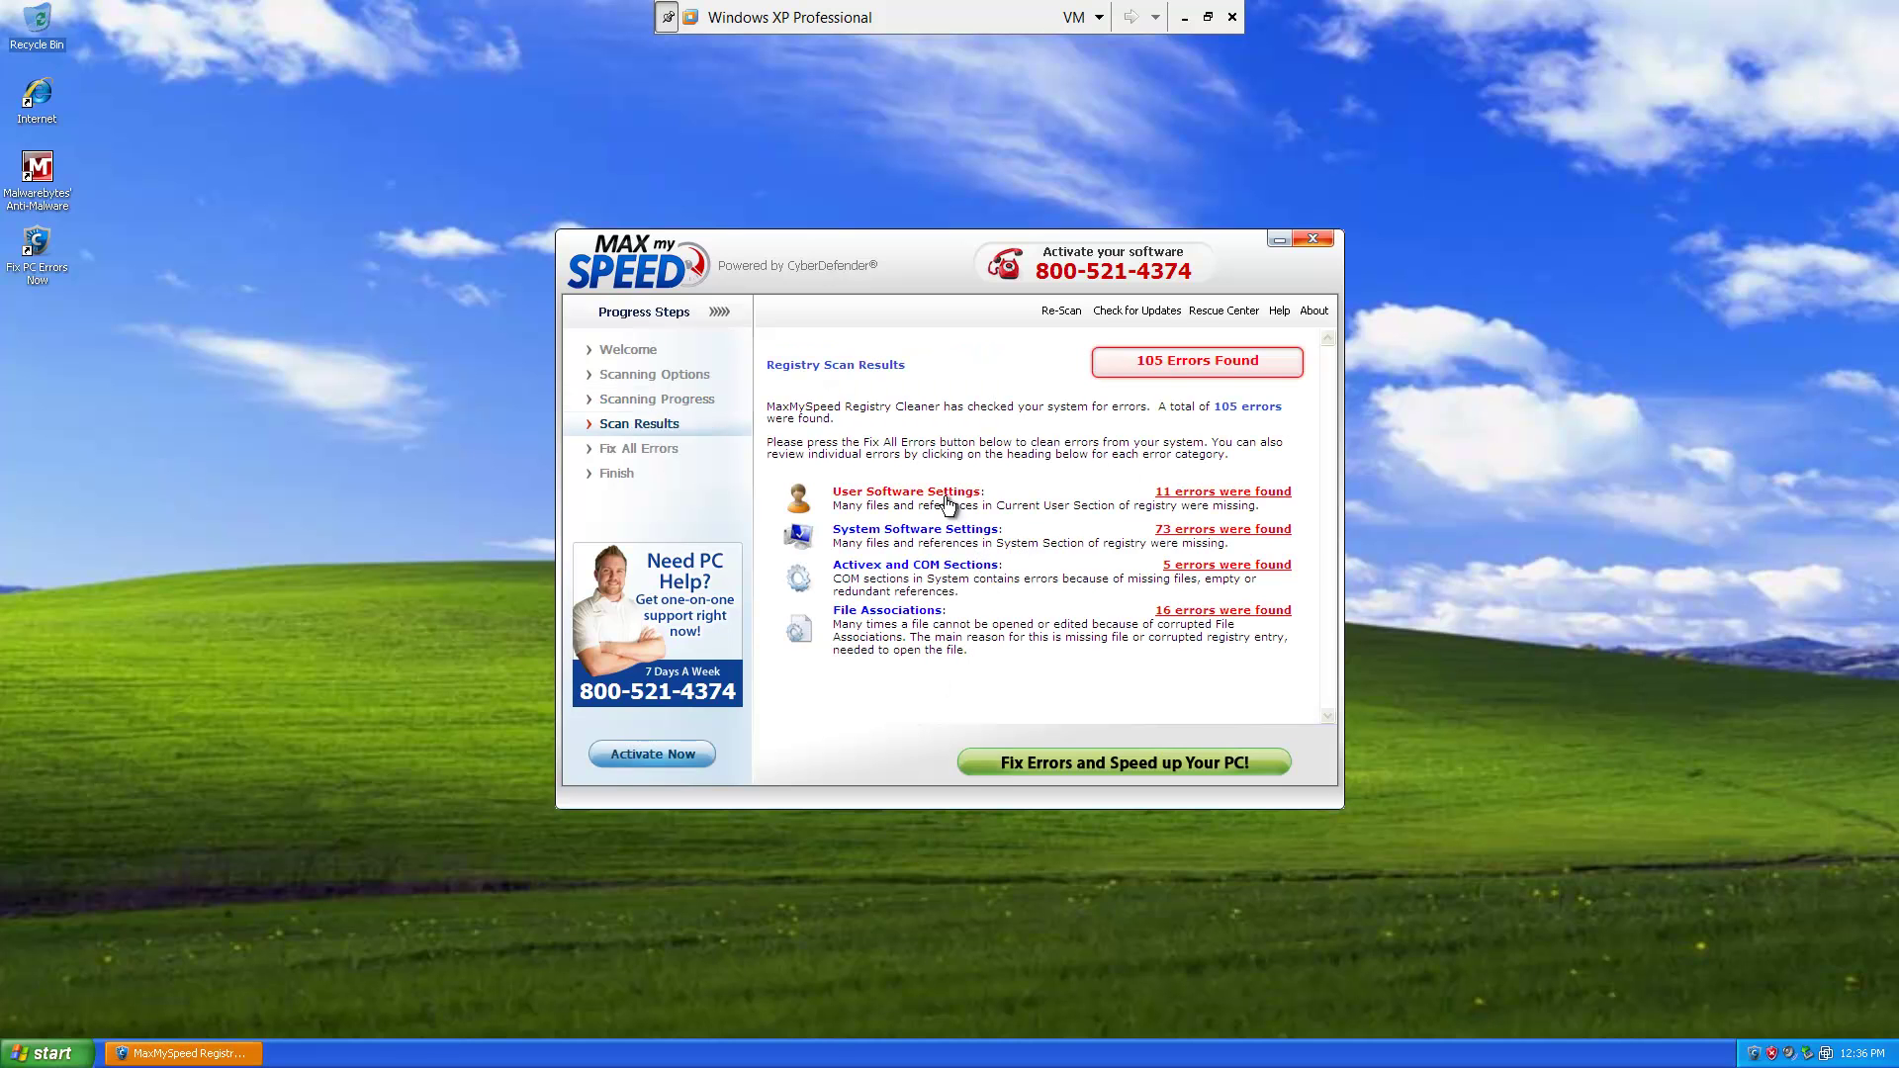
{"action": "left_click", "coordinate": [946, 500]}
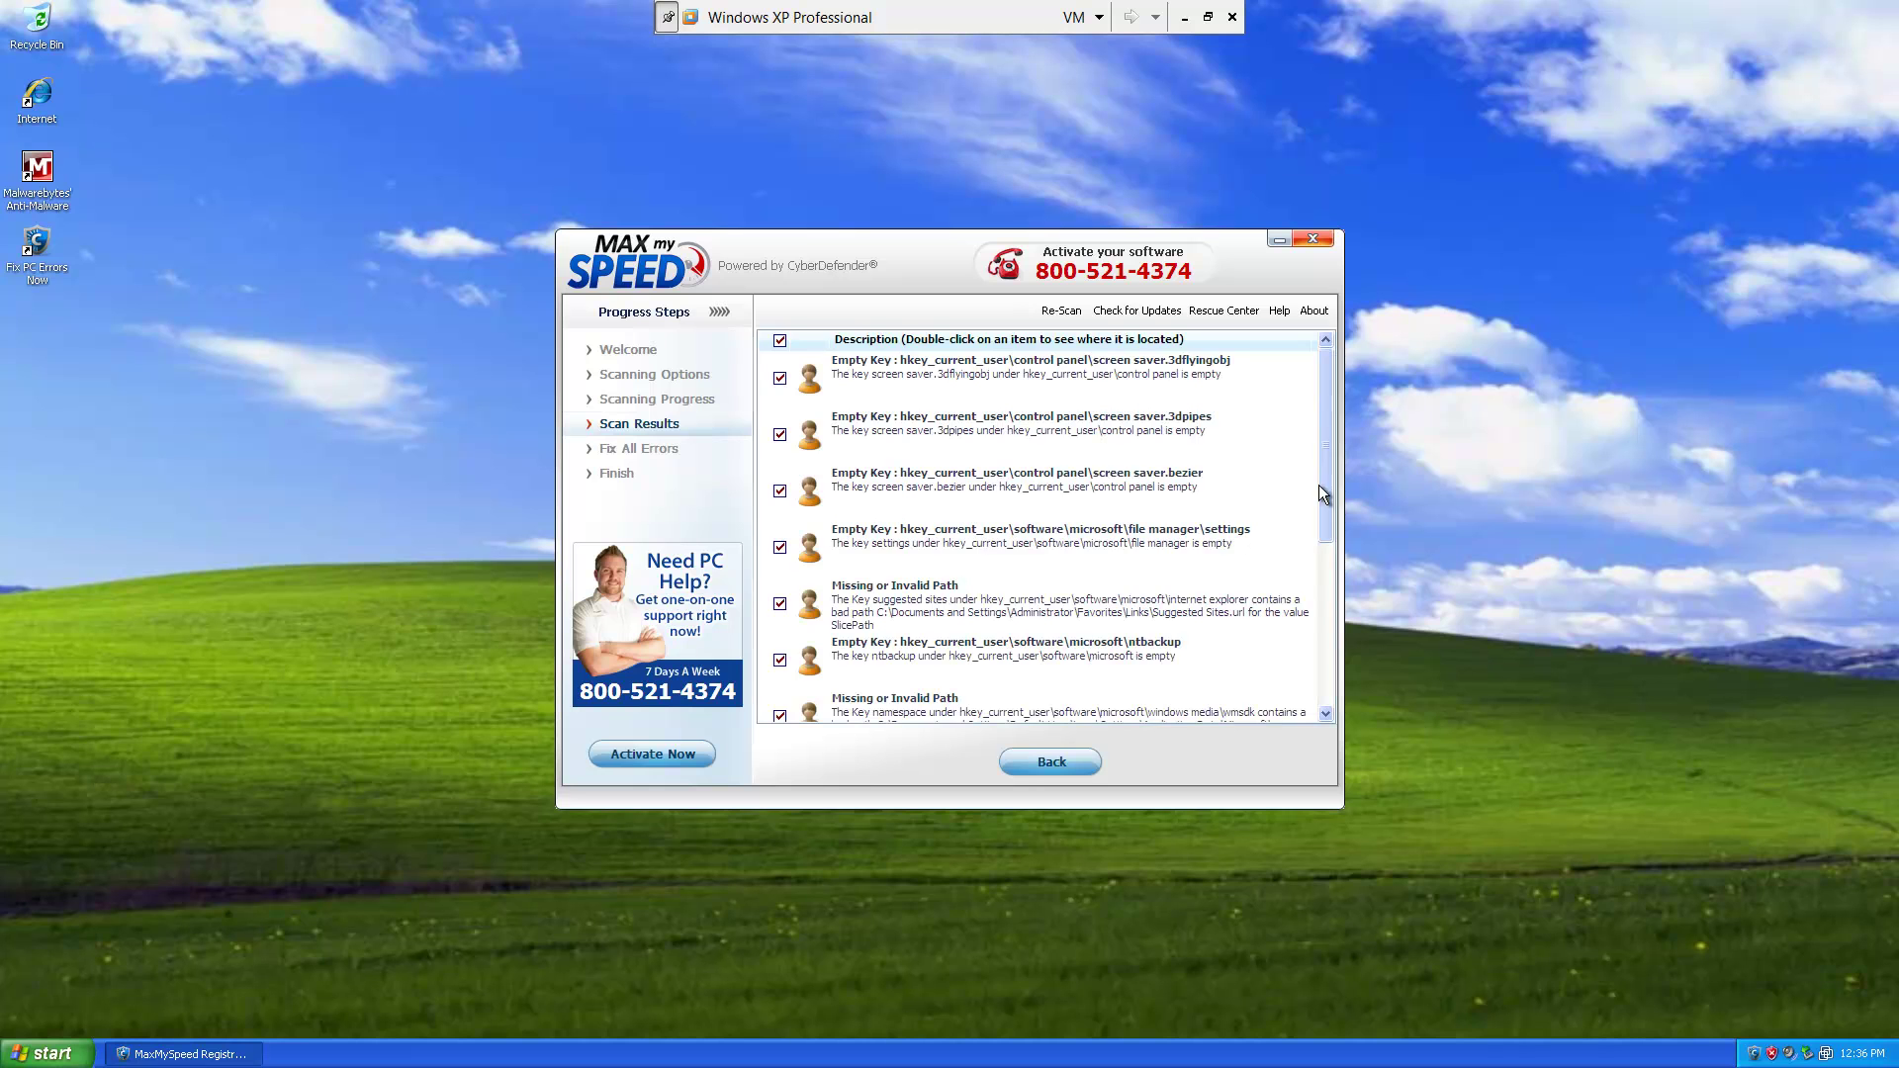
{"action": "left_click_drag", "start_coordinate": [1330, 460], "coordinate": [1329, 521]}
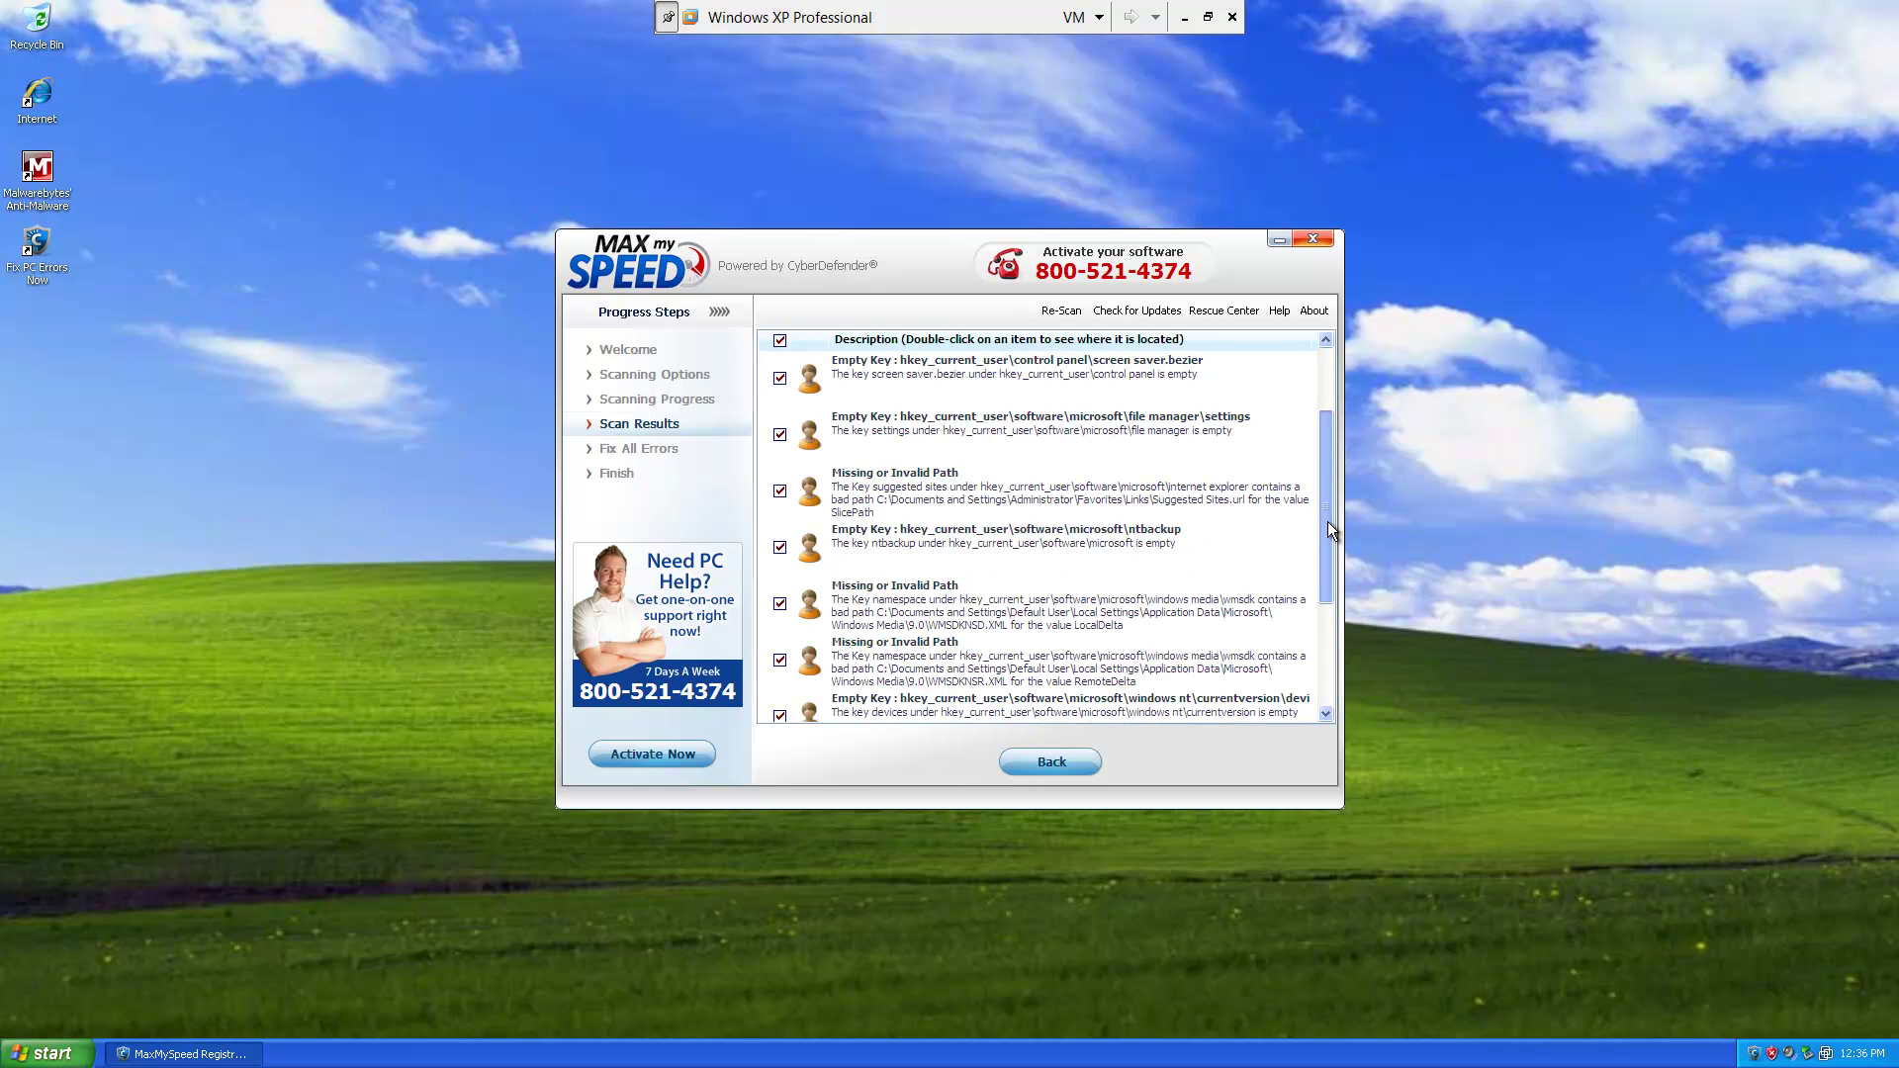
{"action": "left_click_drag", "start_coordinate": [1327, 520], "coordinate": [1321, 650]}
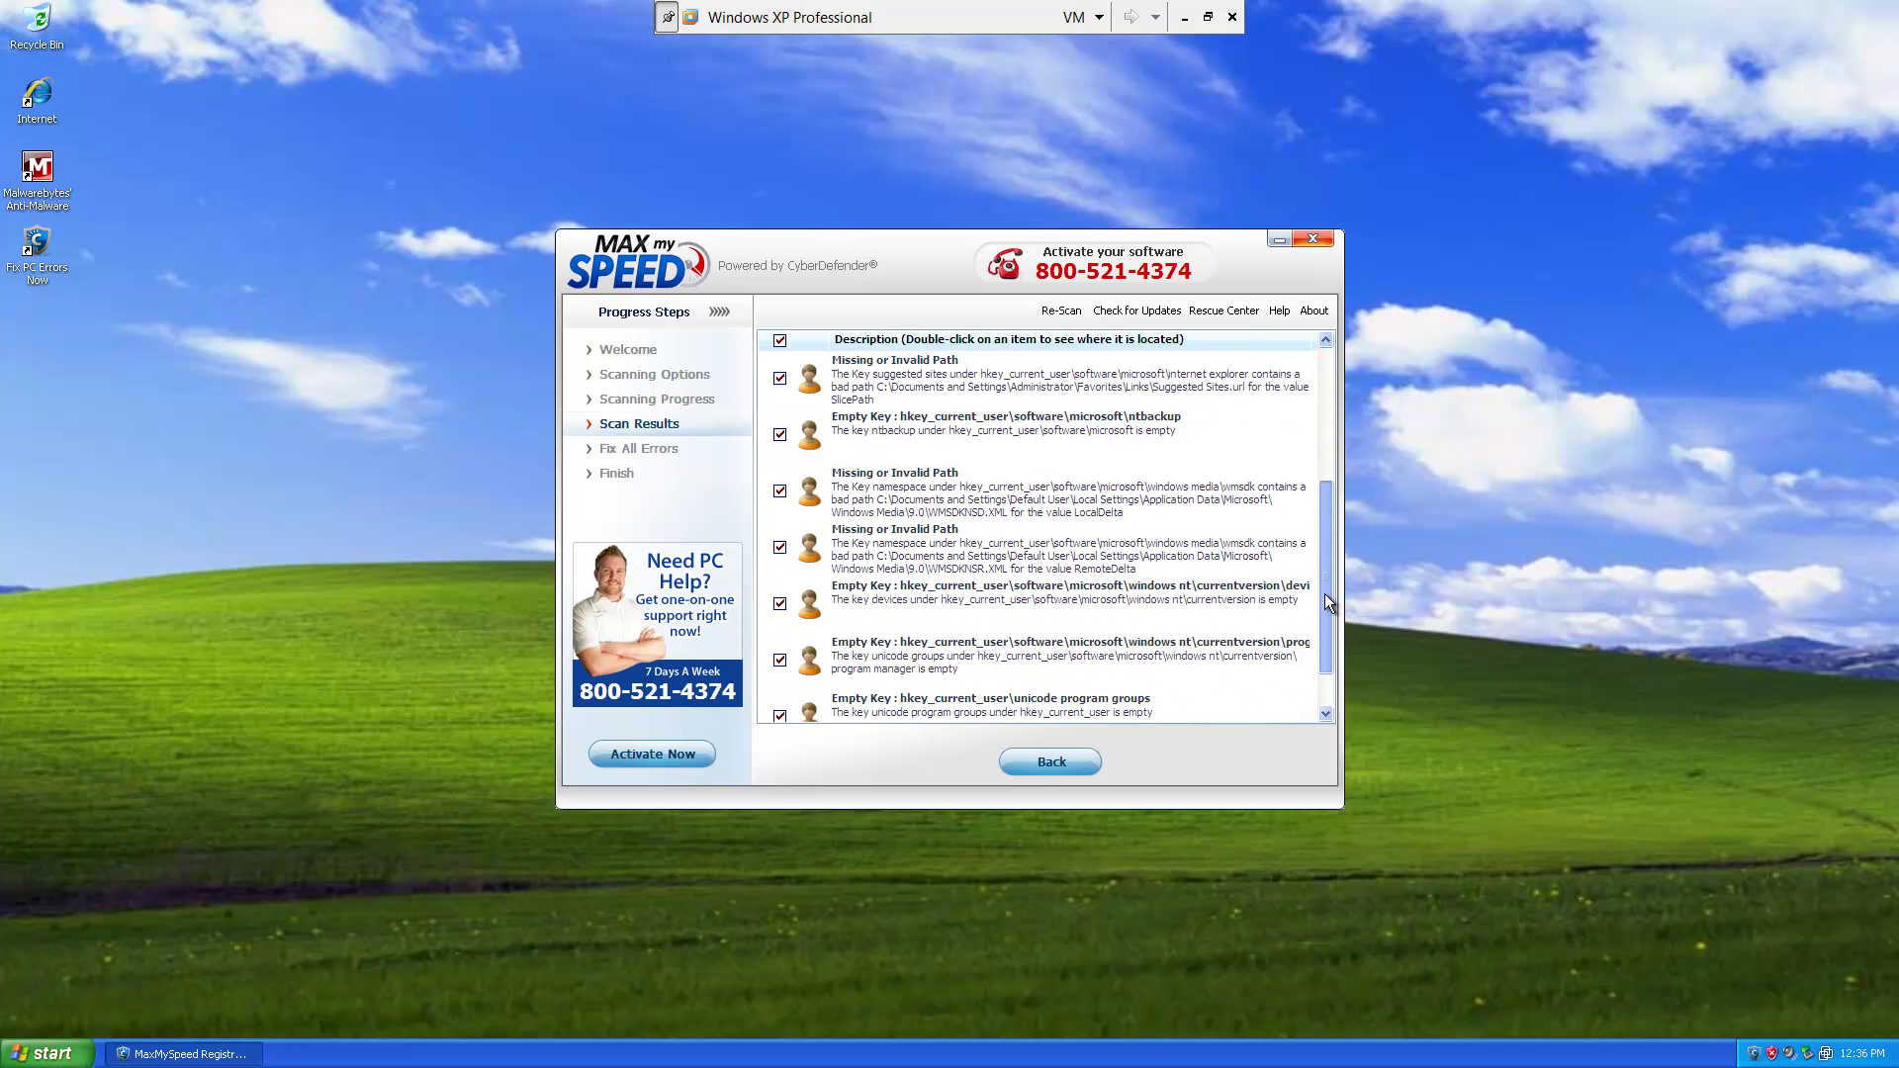
{"action": "left_click", "coordinate": [1051, 761]}
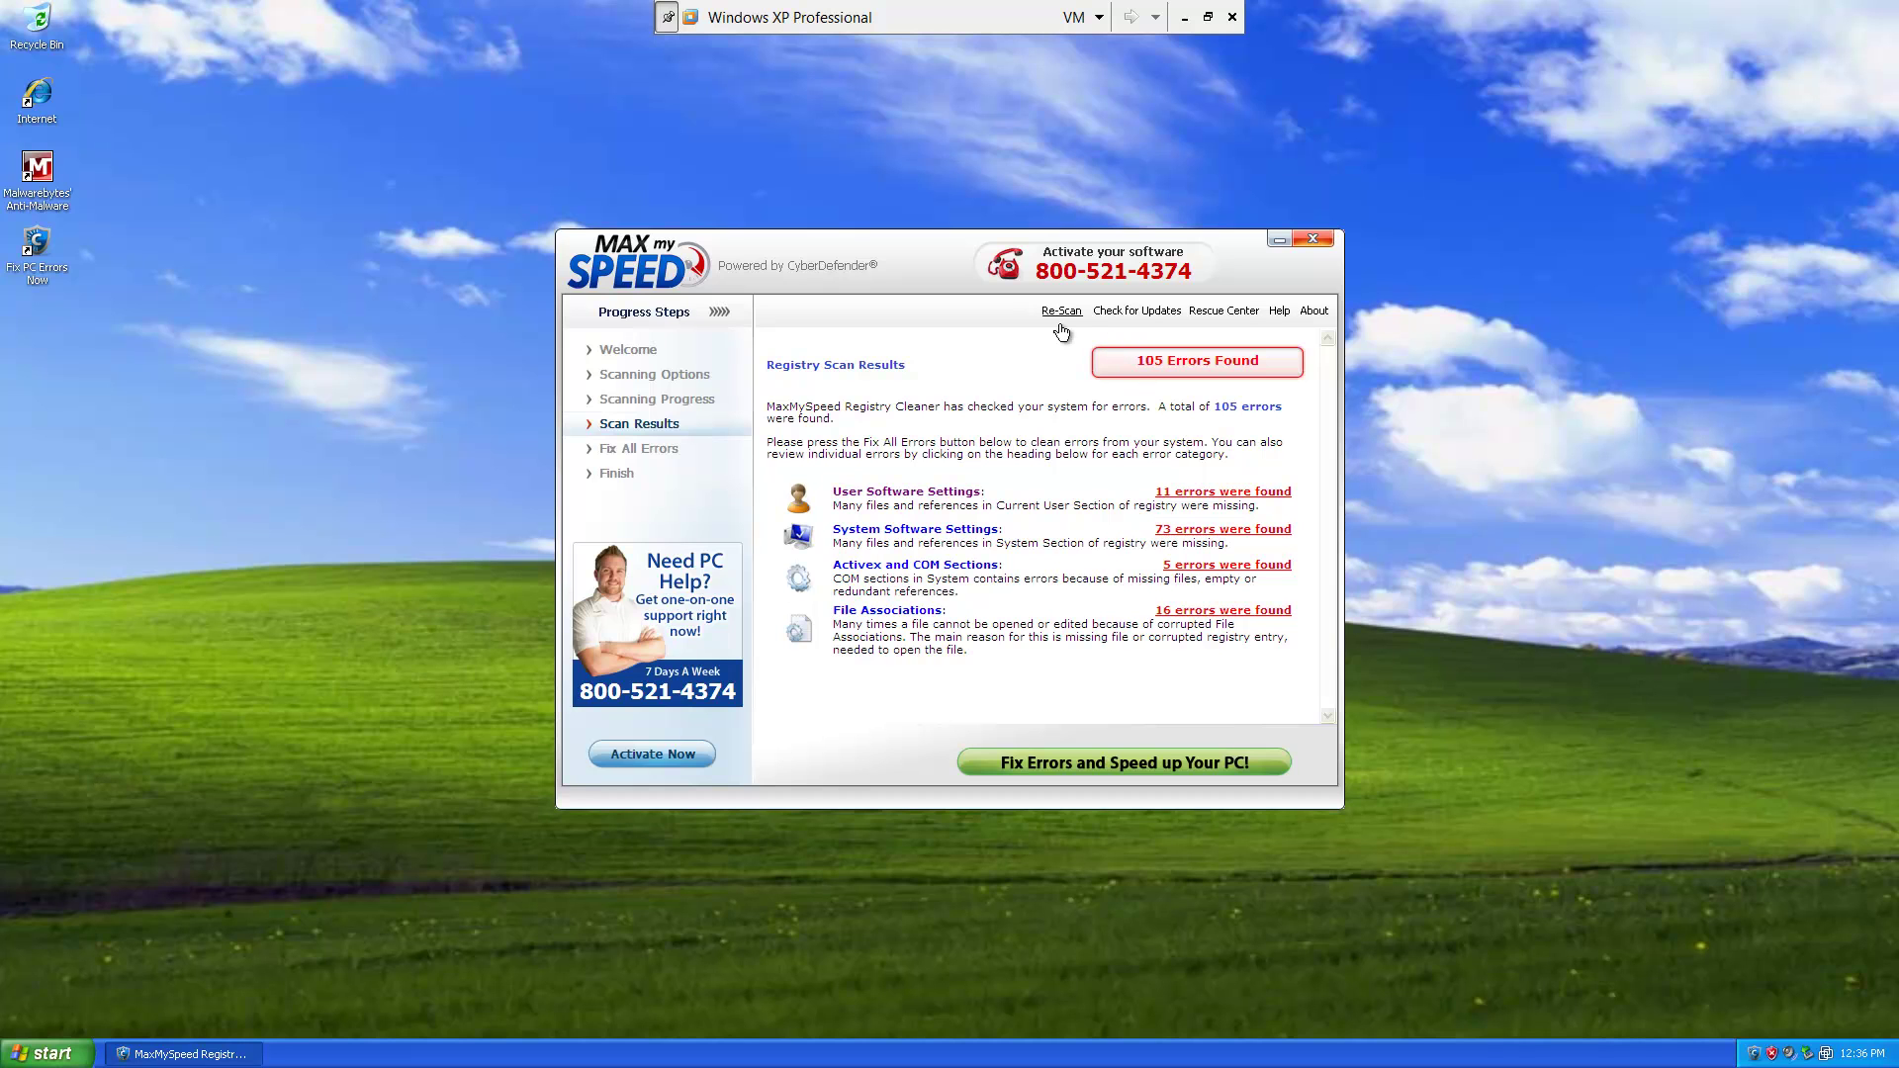
- Scroll through the System Software error details, then return to the summary
{"action": "left_click", "coordinate": [956, 533]}
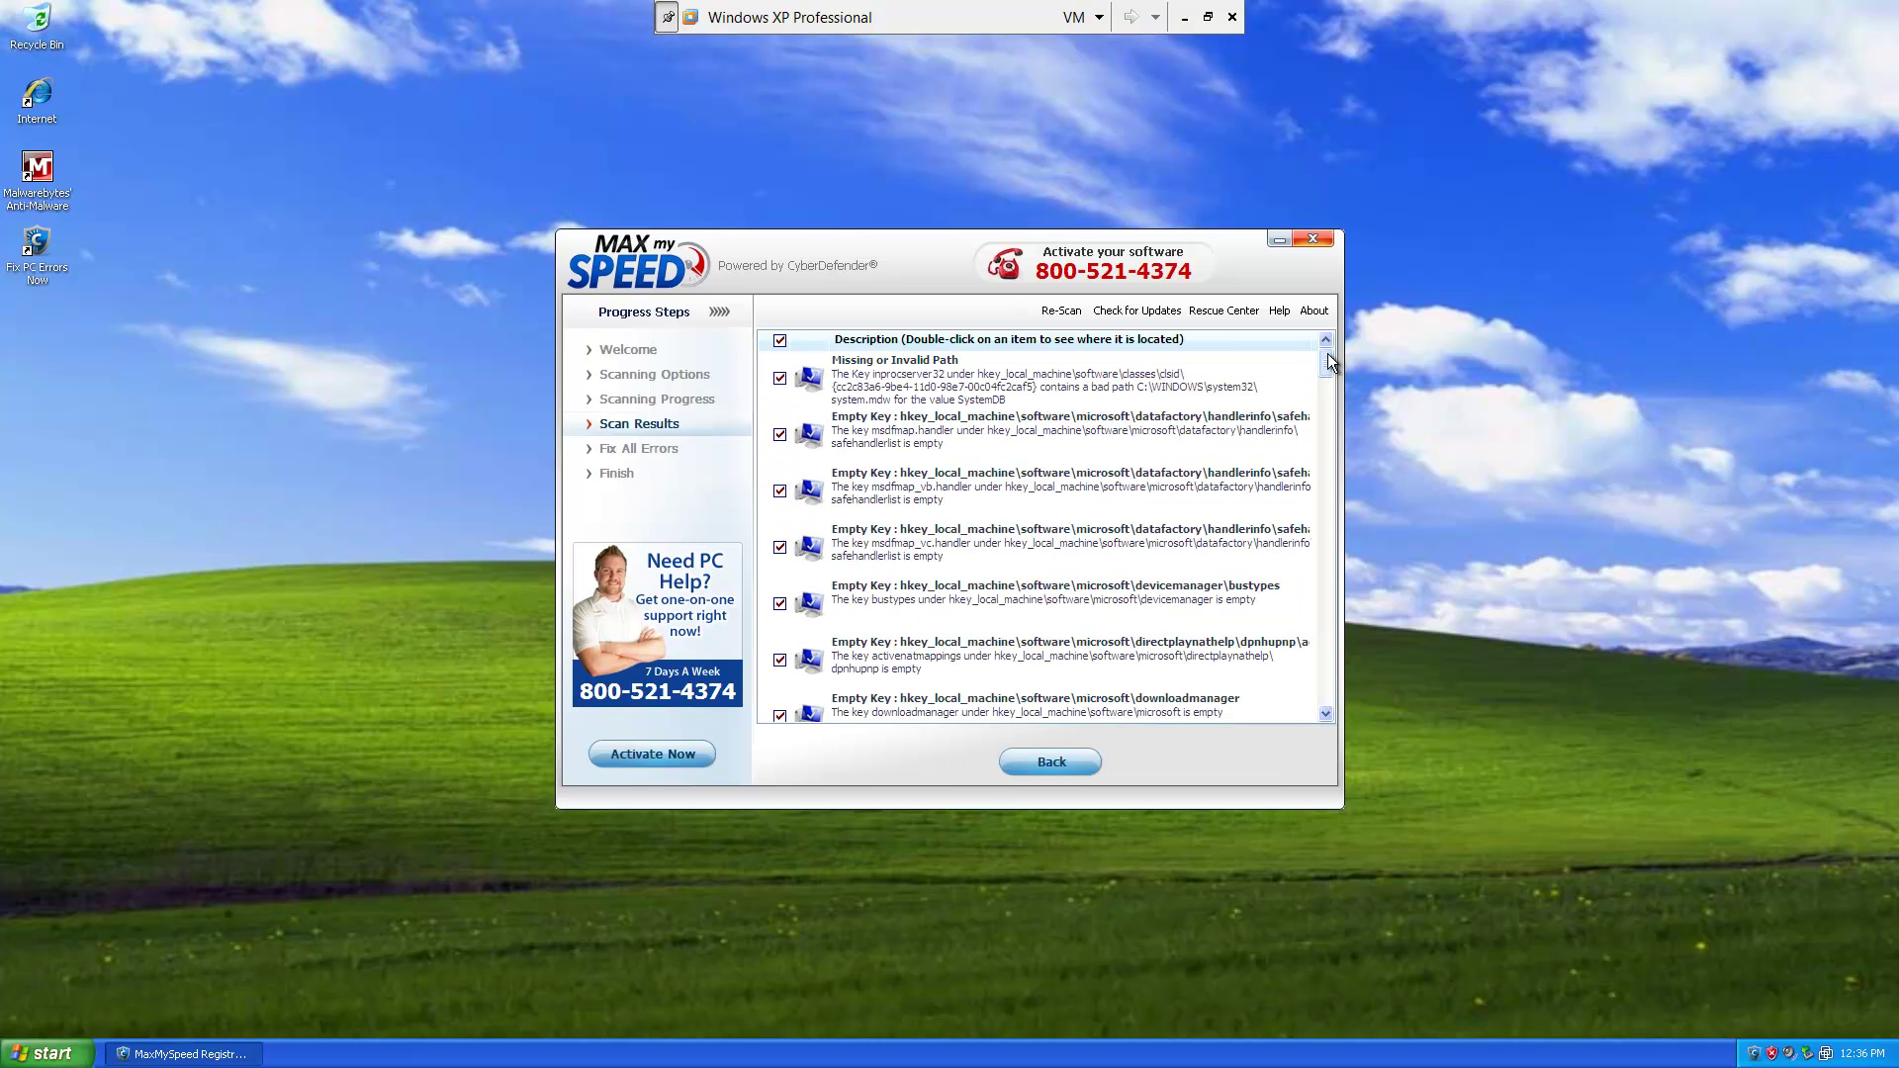
{"action": "left_click_drag", "start_coordinate": [1327, 356], "coordinate": [1332, 609]}
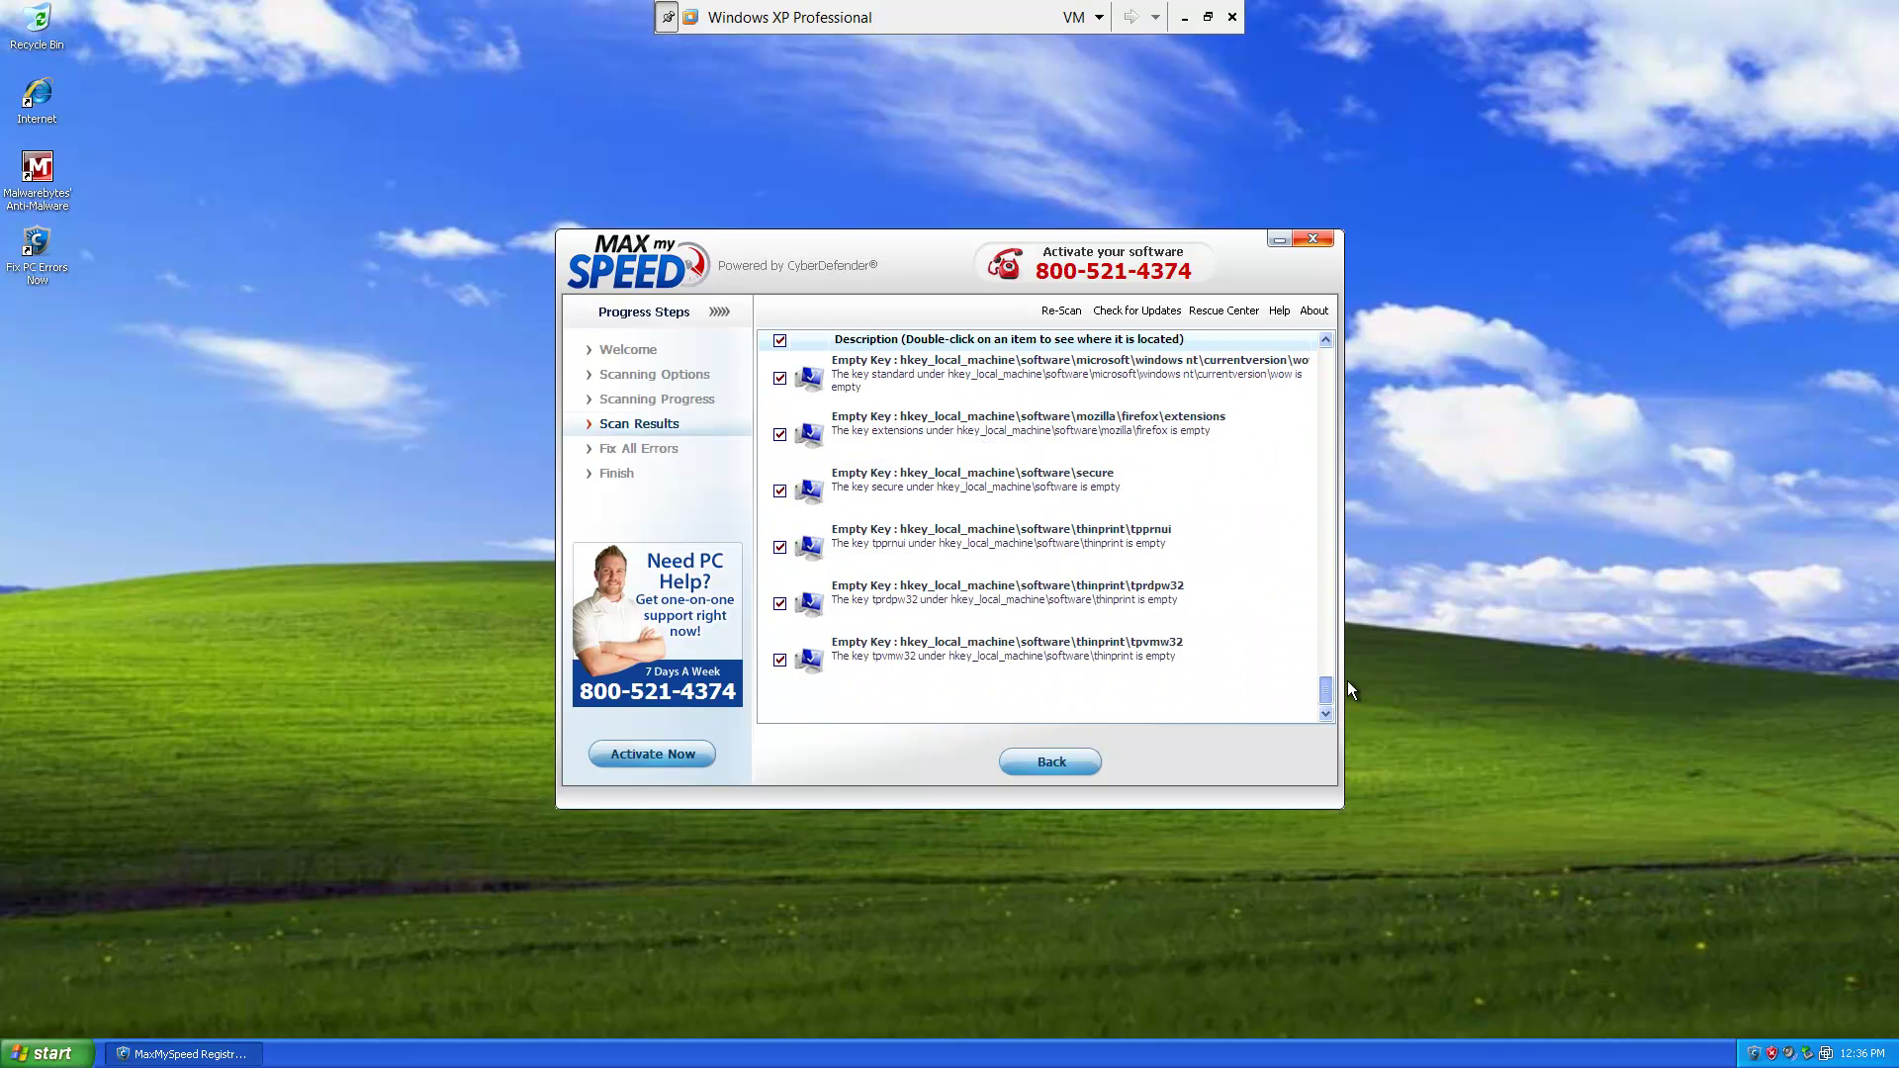
{"action": "left_click_drag", "start_coordinate": [1332, 609], "coordinate": [1348, 701]}
{"action": "left_click", "coordinate": [1046, 762]}
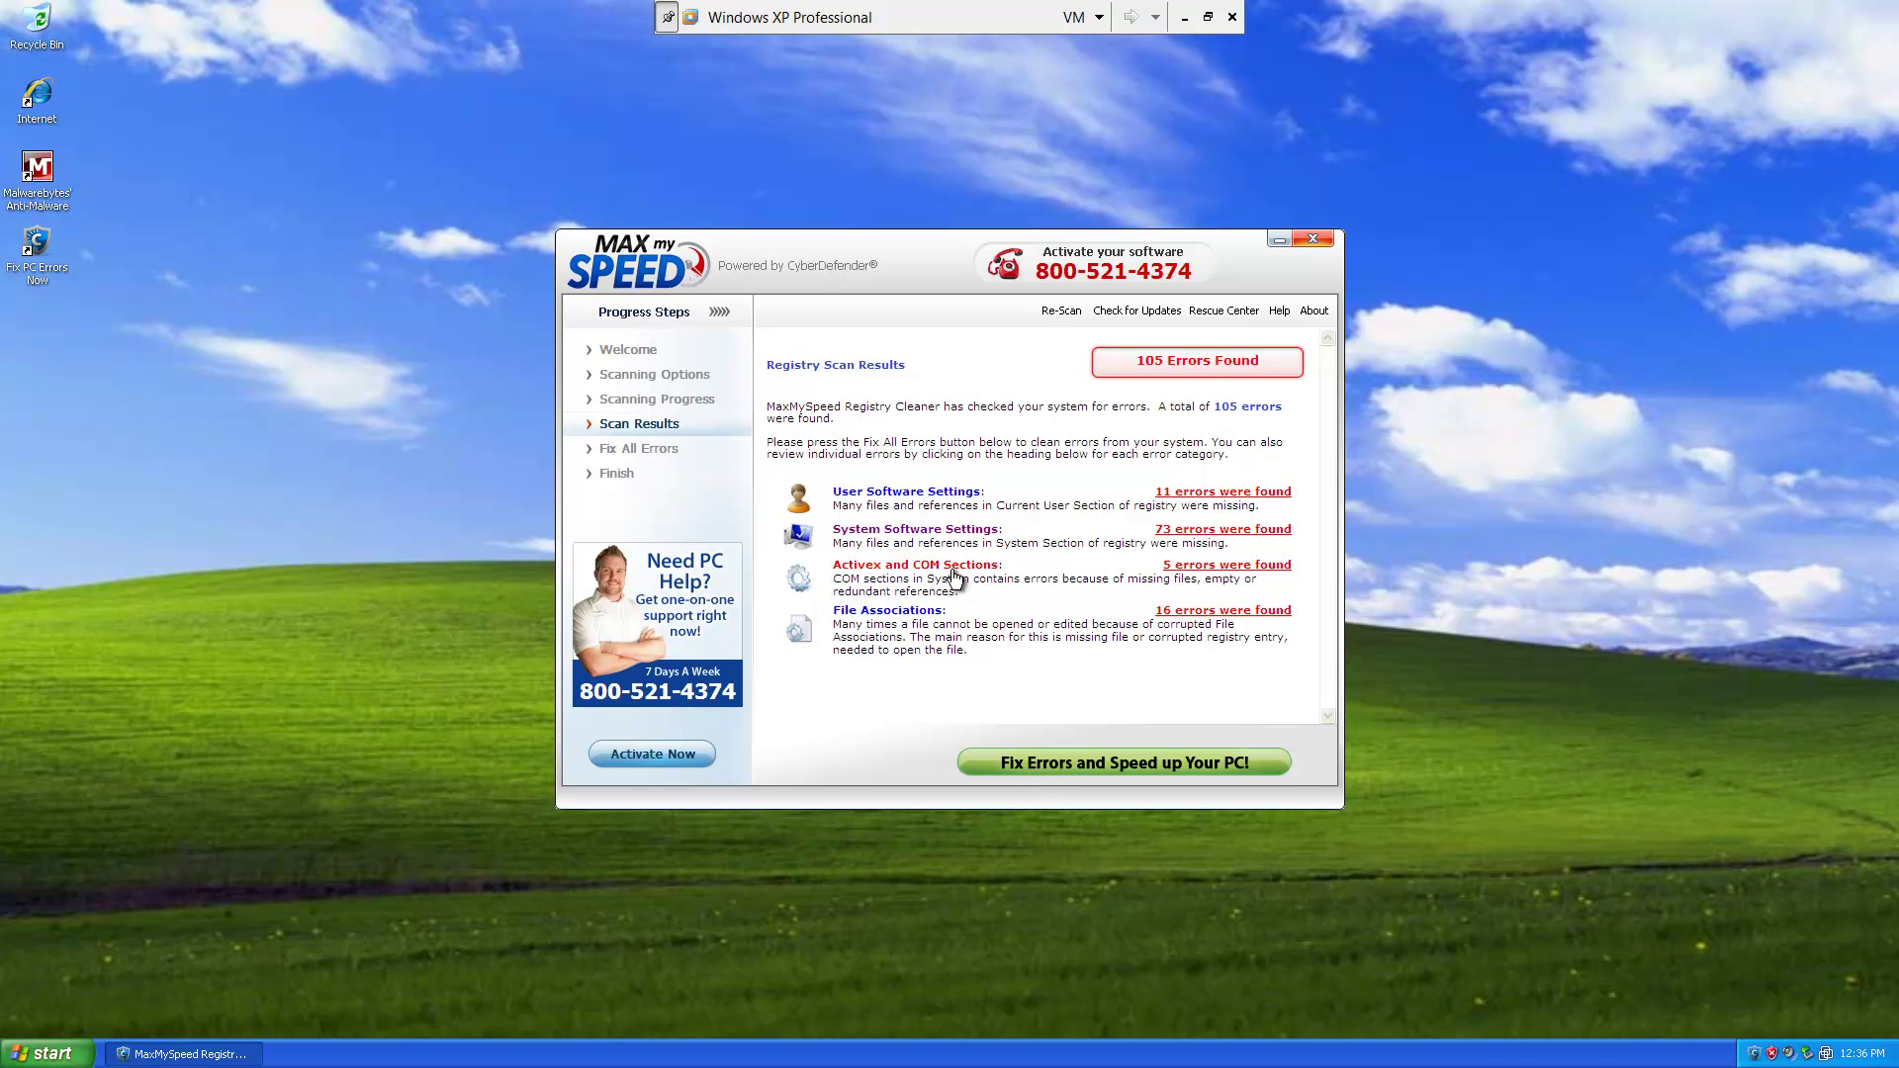
- View the ActiveX/COM and File Associations error lists, returning to the summary after each
{"action": "left_click", "coordinate": [951, 568]}
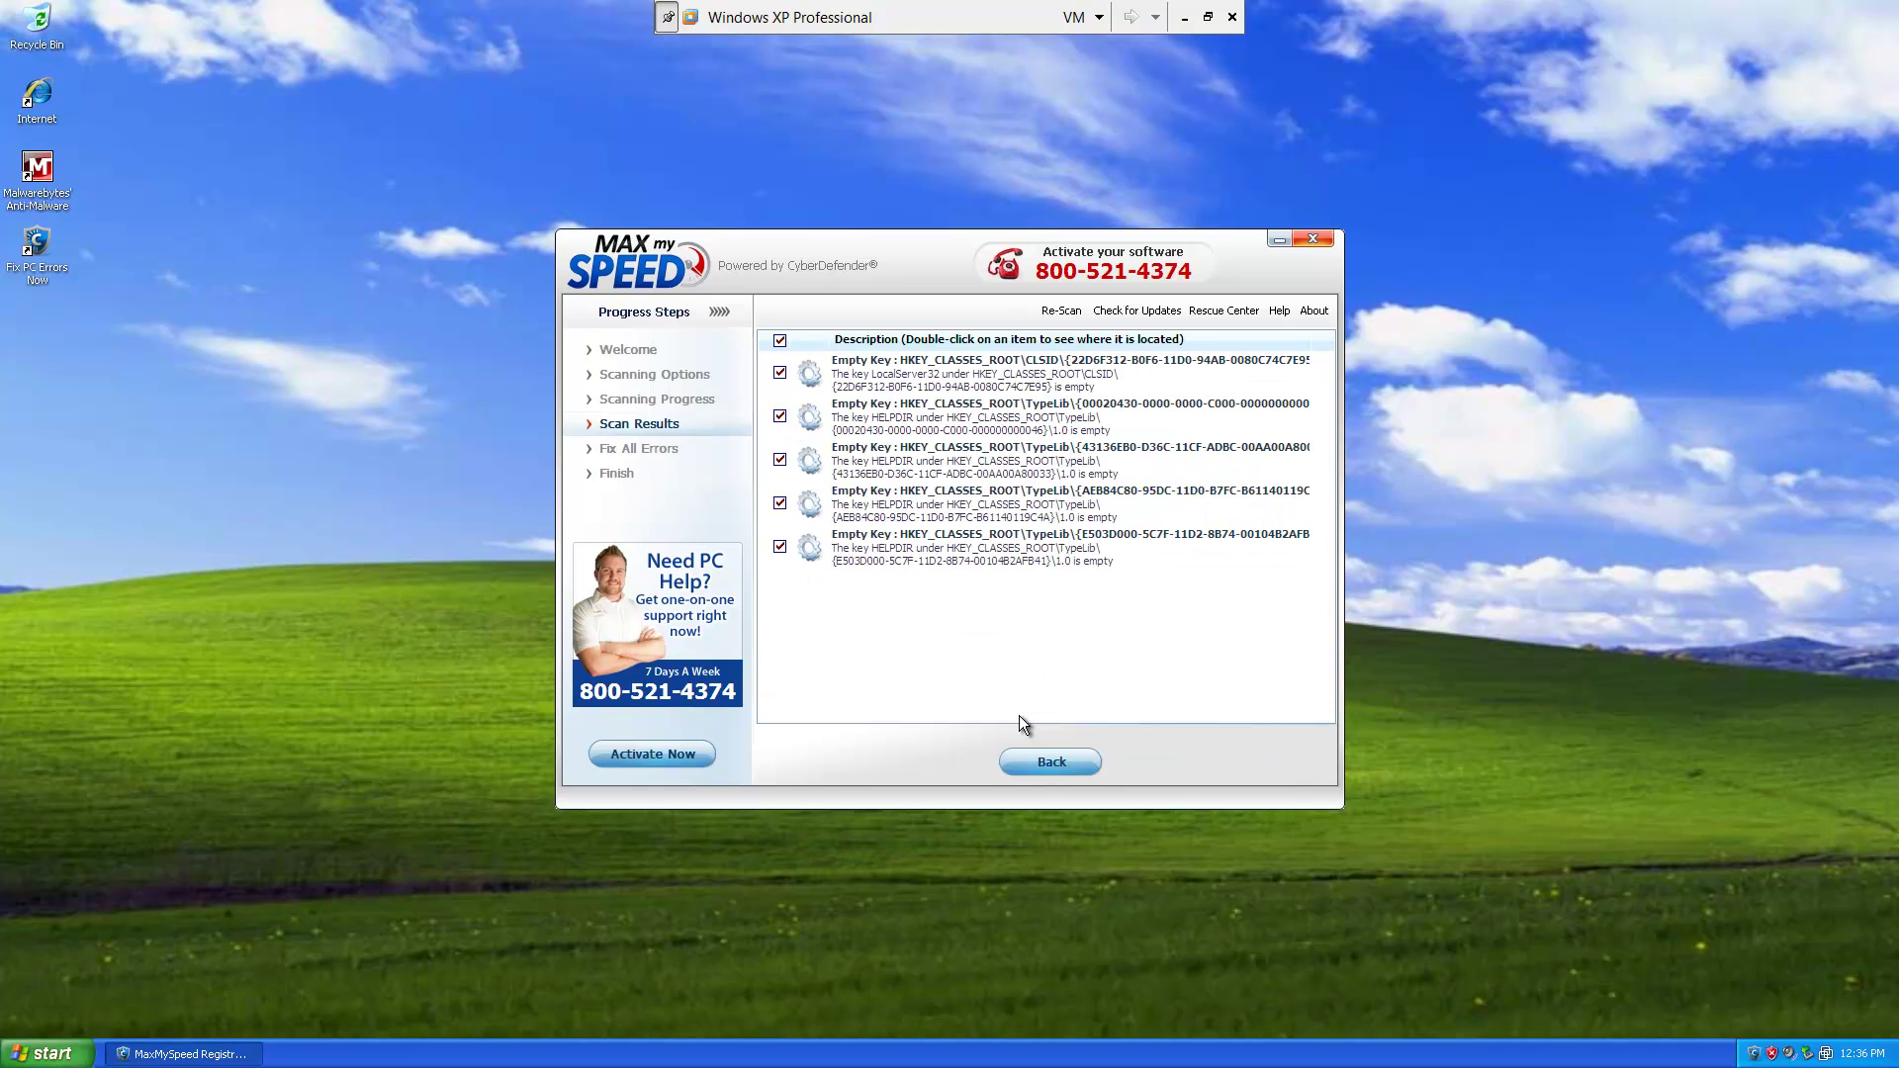
{"action": "left_click", "coordinate": [1032, 768]}
{"action": "left_click", "coordinate": [912, 618]}
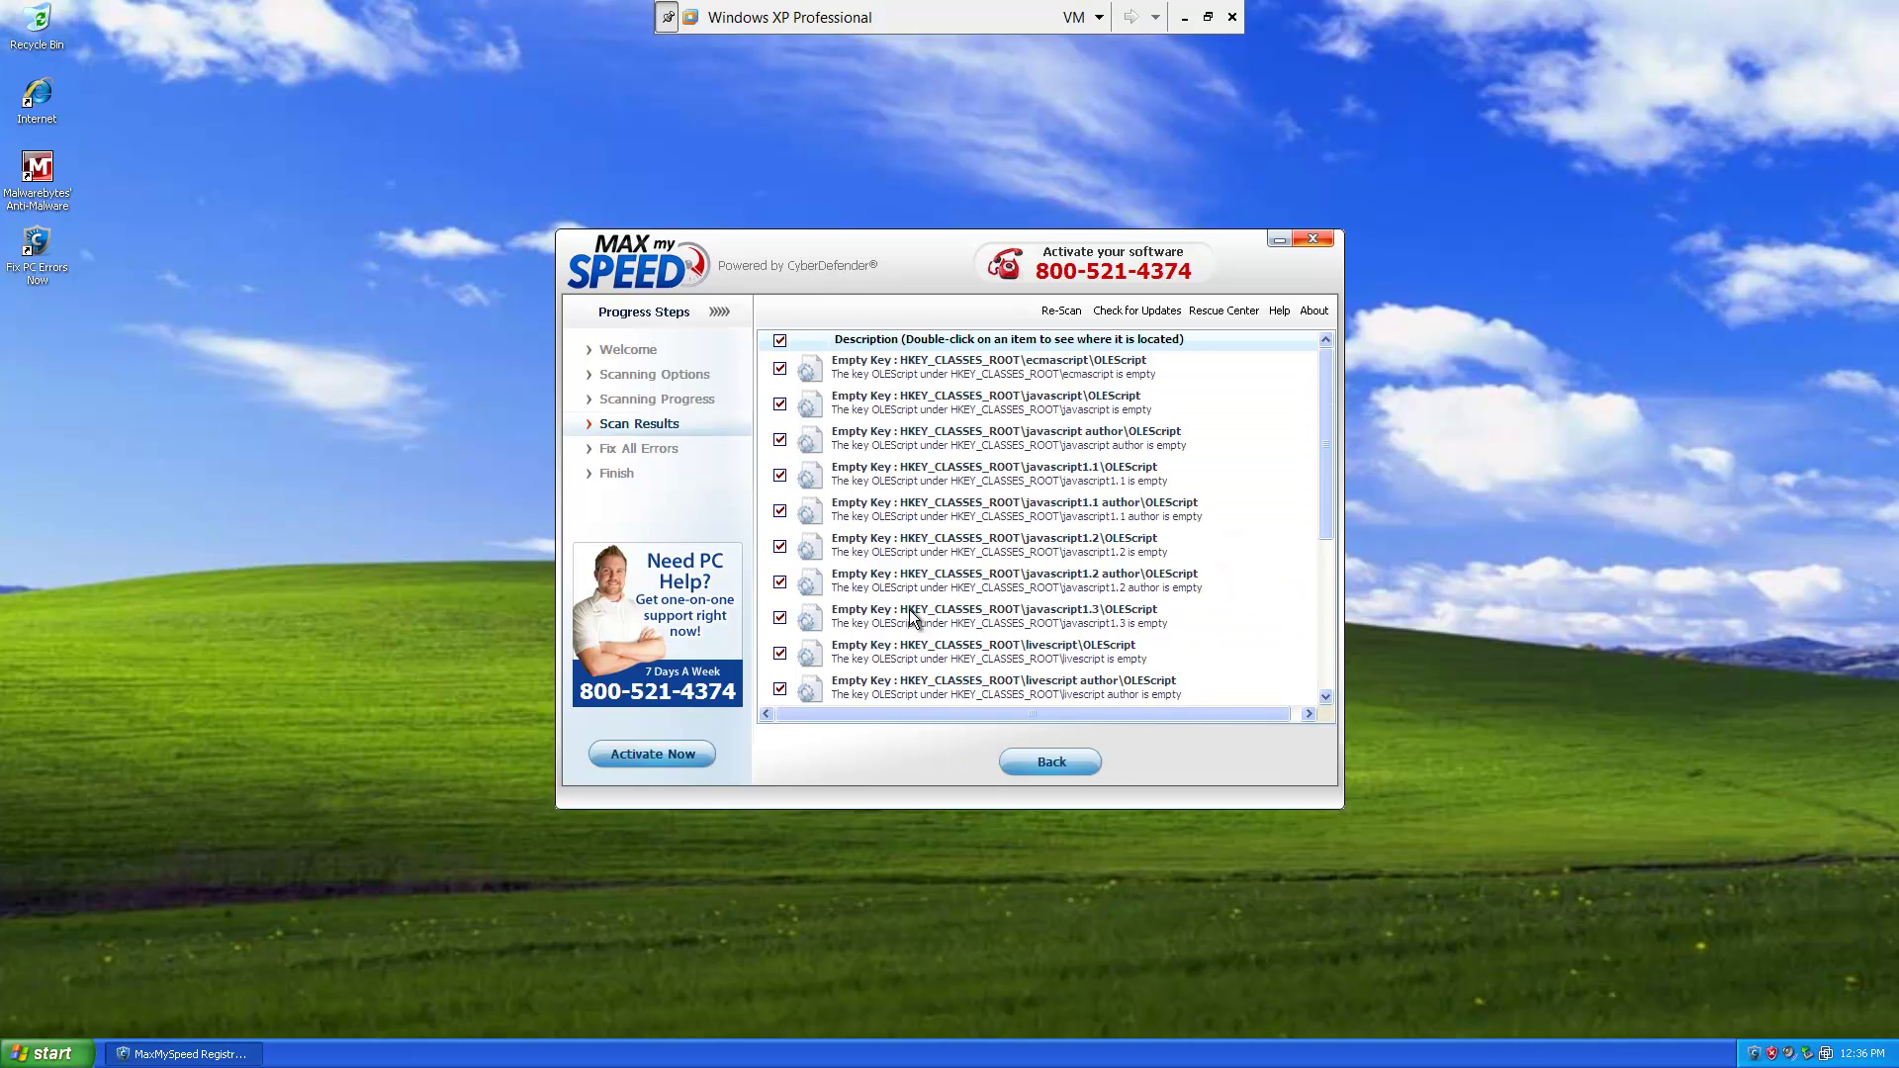
{"action": "scroll", "coordinate": [1326, 593], "scroll_direction": "down", "scroll_amount": 1}
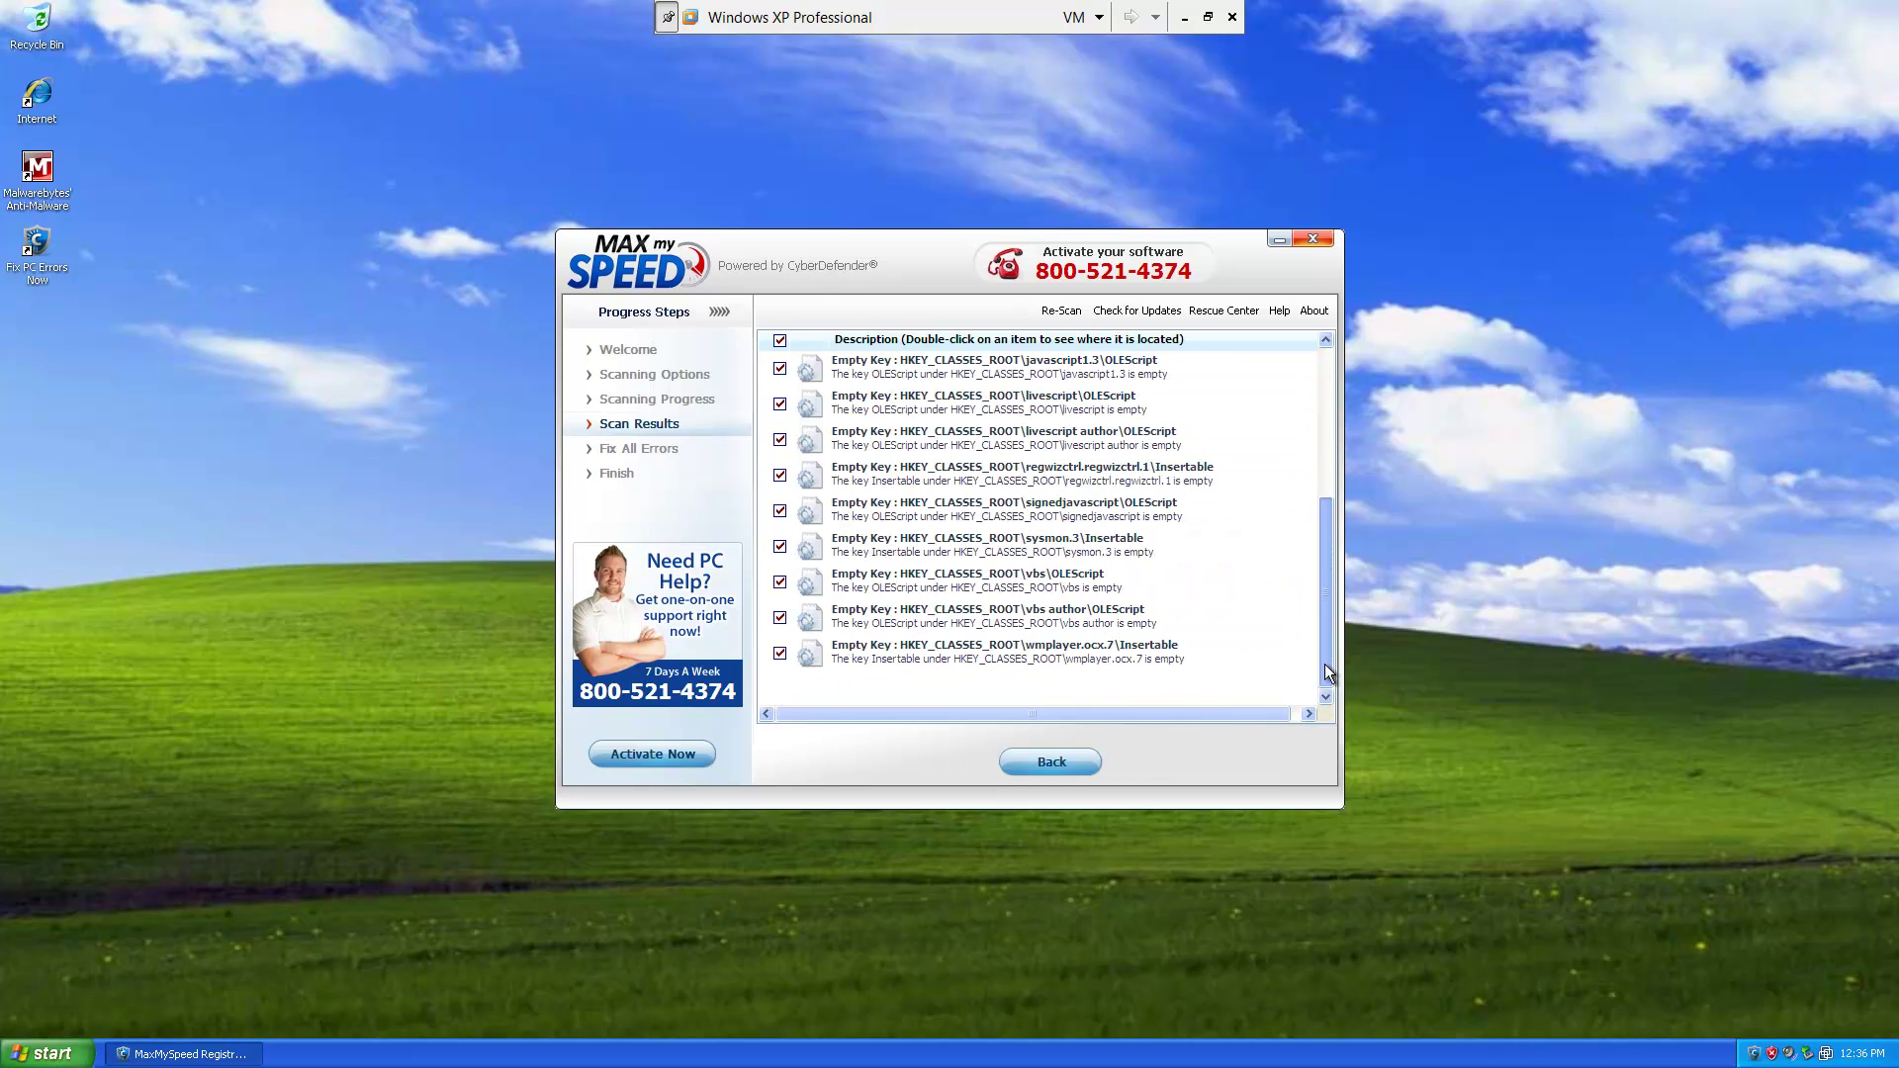
{"action": "left_click", "coordinate": [1041, 761]}
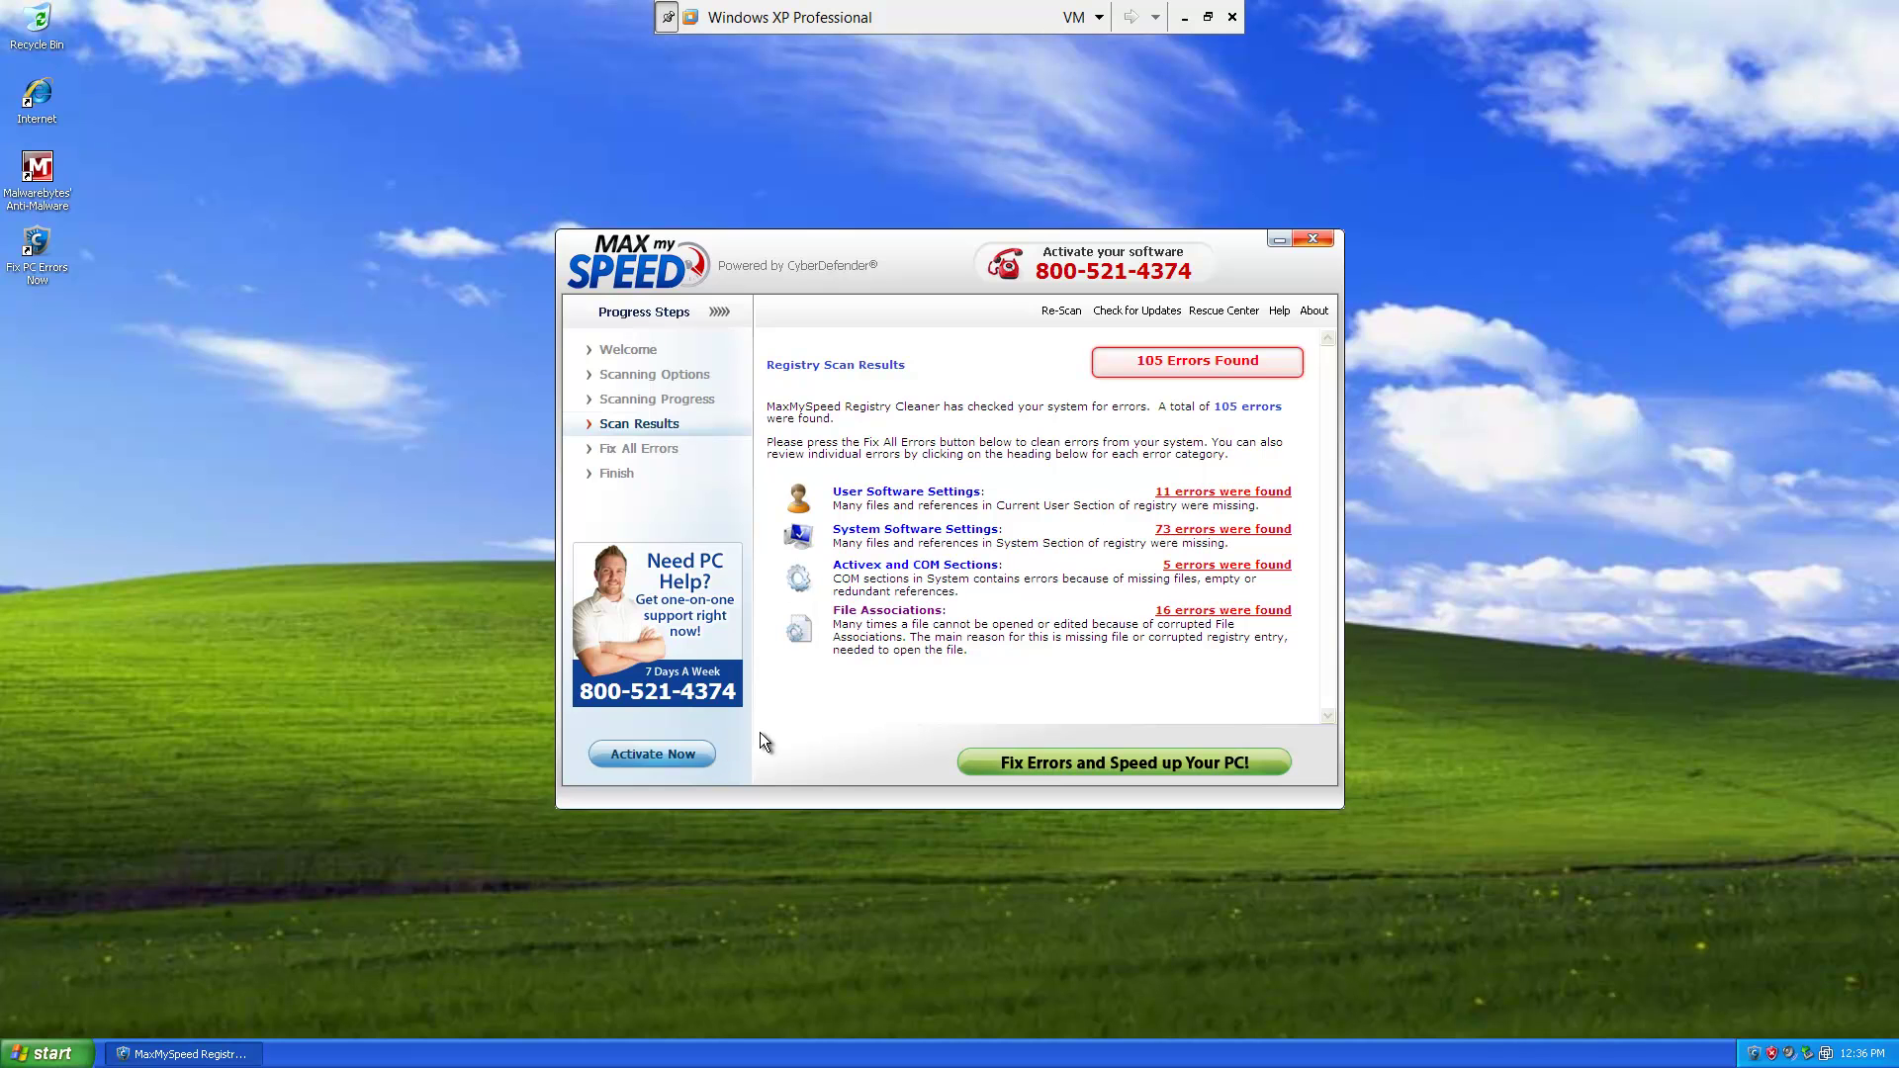
- Start activation with Activate Now to reach the CyberDefender purchase page
{"action": "left_click", "coordinate": [686, 753]}
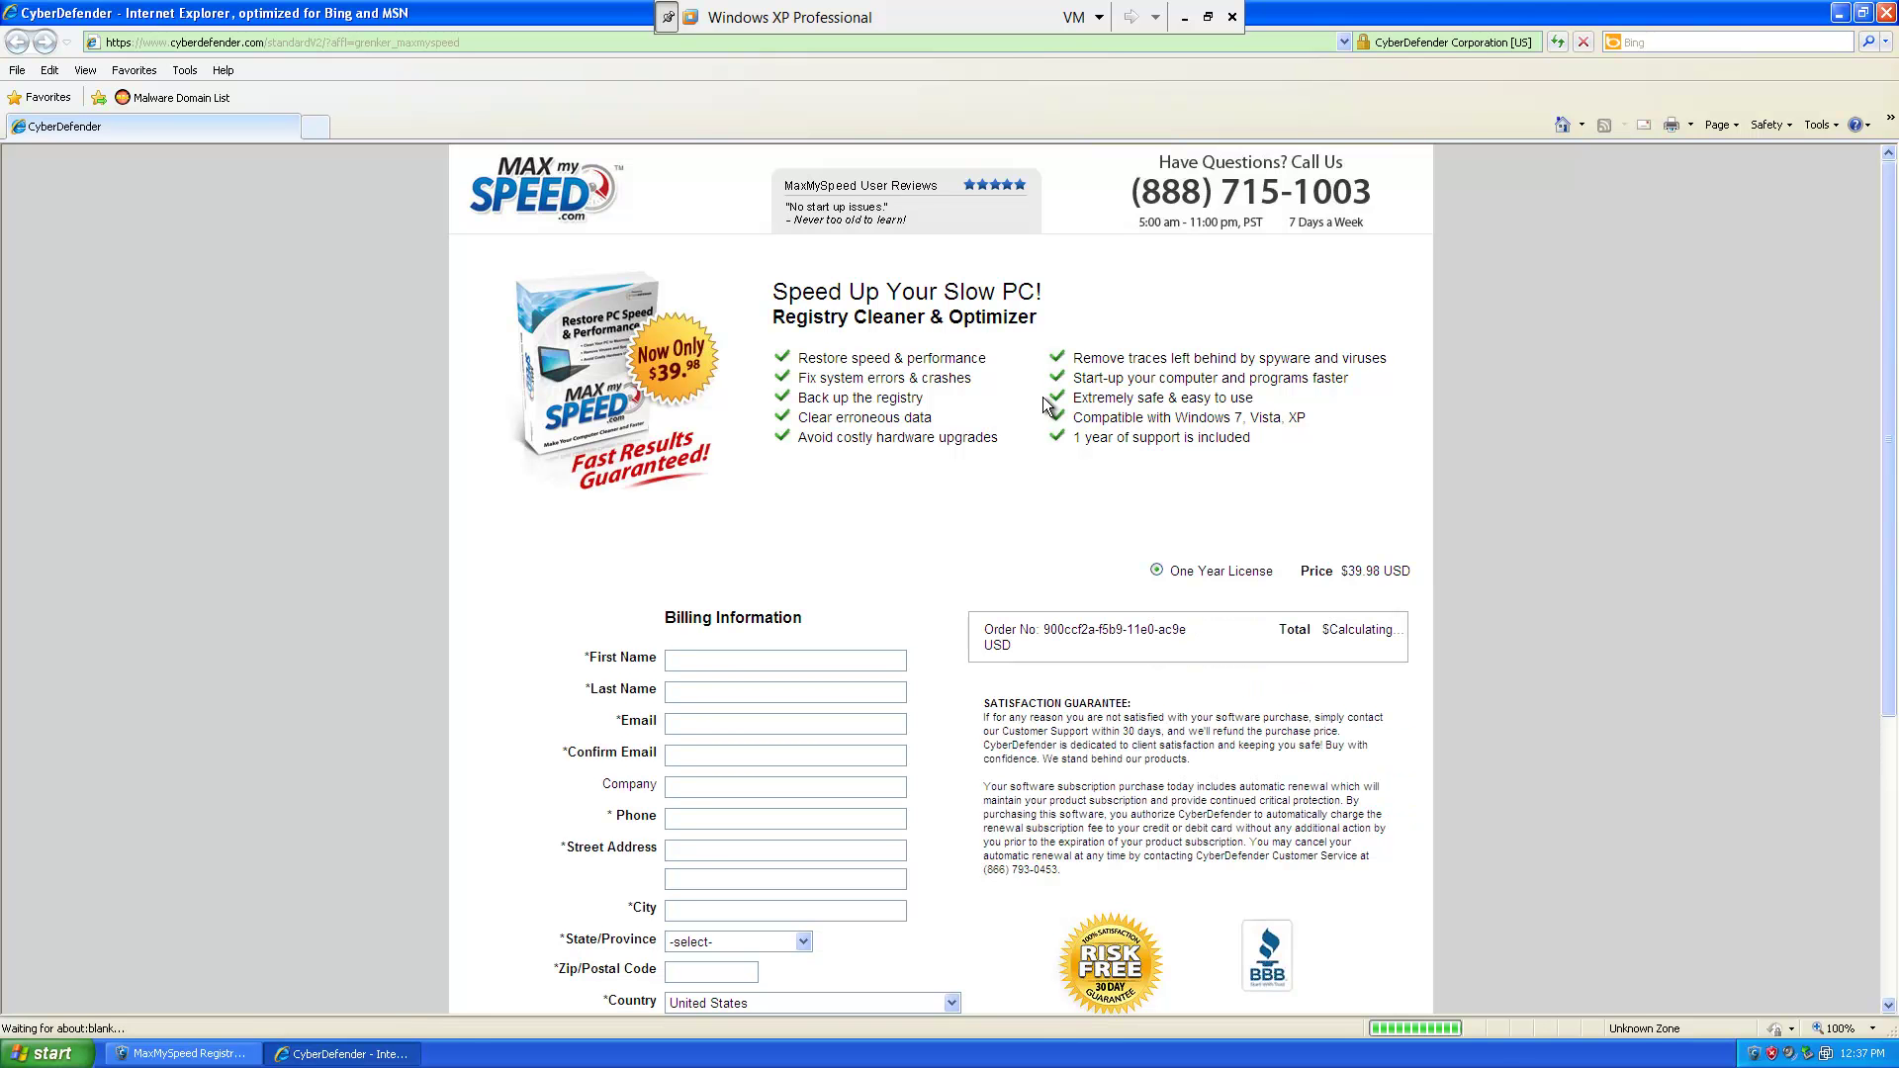
- Scroll the $39.98 CyberDefender order form, dismiss the live-agent message, and leave the page
{"action": "scroll", "coordinate": [1042, 396], "scroll_direction": "down", "scroll_amount": 2}
{"action": "scroll", "coordinate": [1043, 378], "scroll_direction": "down", "scroll_amount": 5}
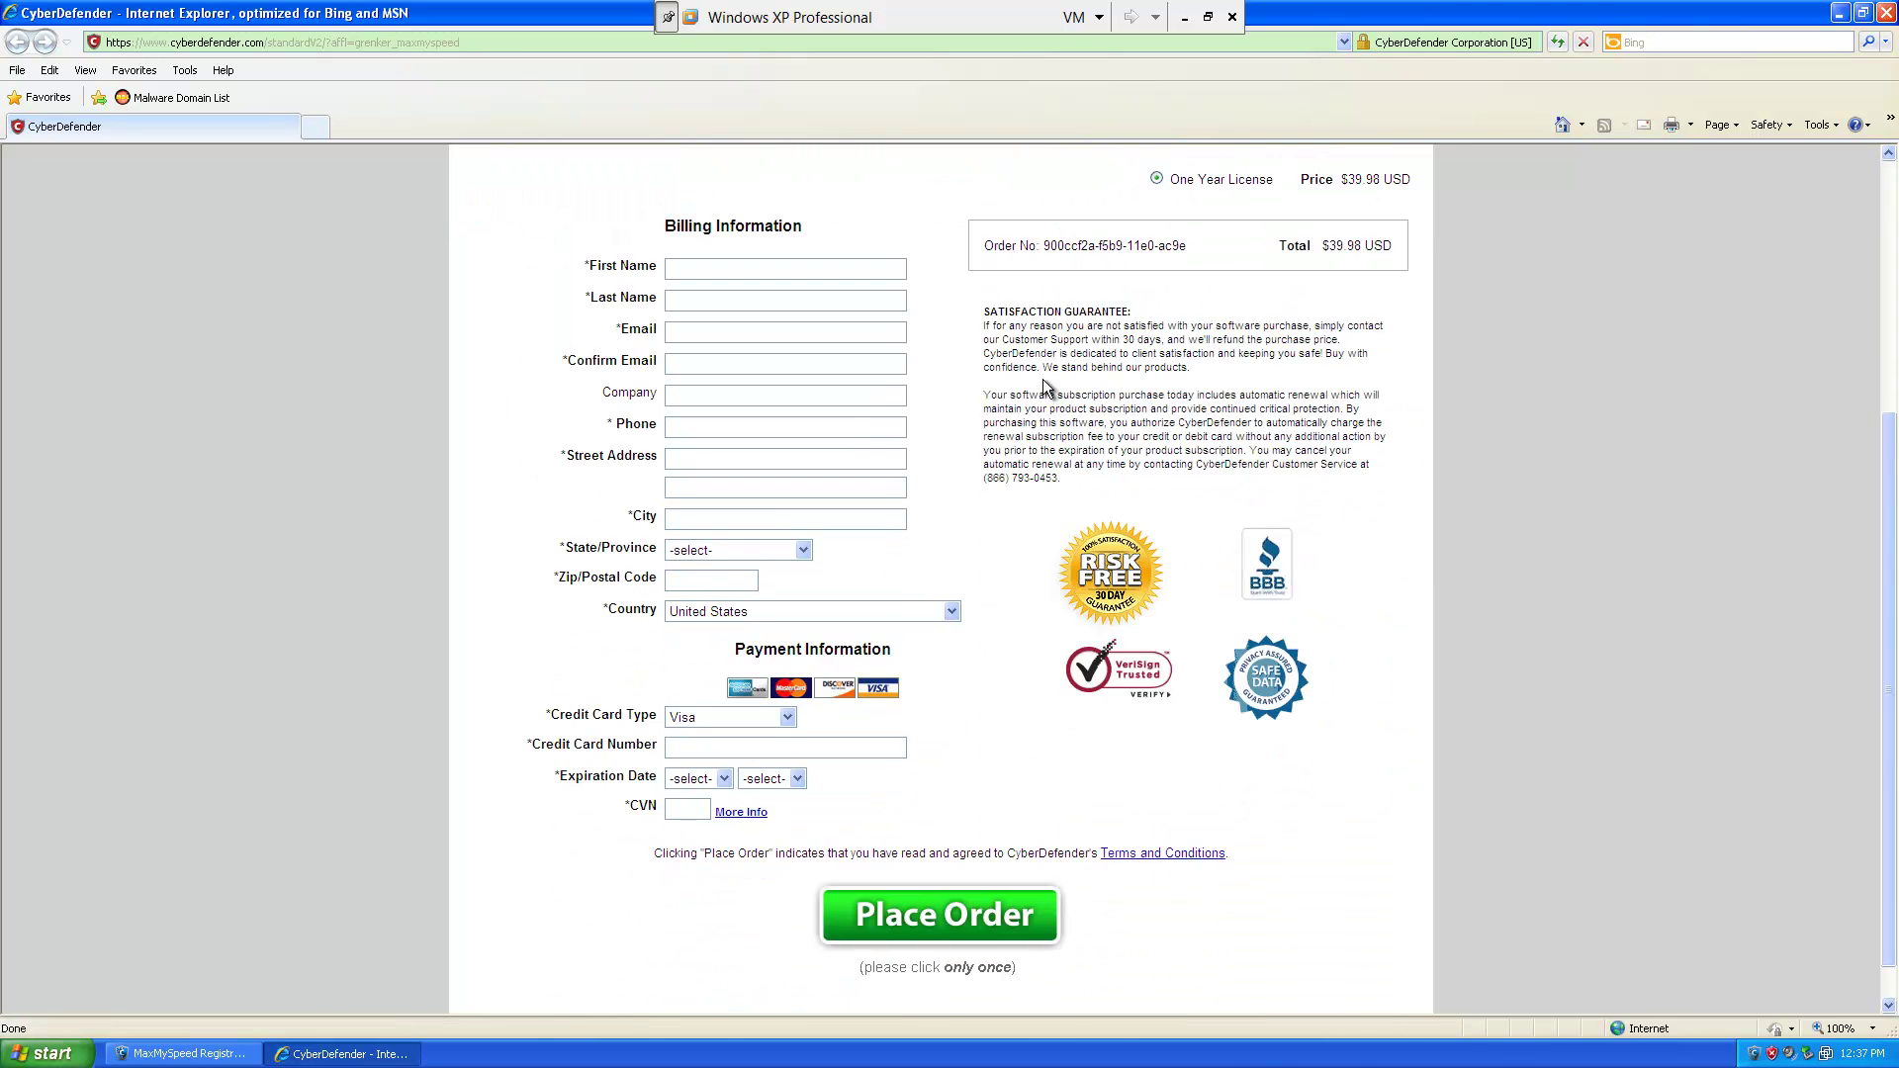
{"action": "scroll", "coordinate": [1043, 386], "scroll_direction": "up", "scroll_amount": 7}
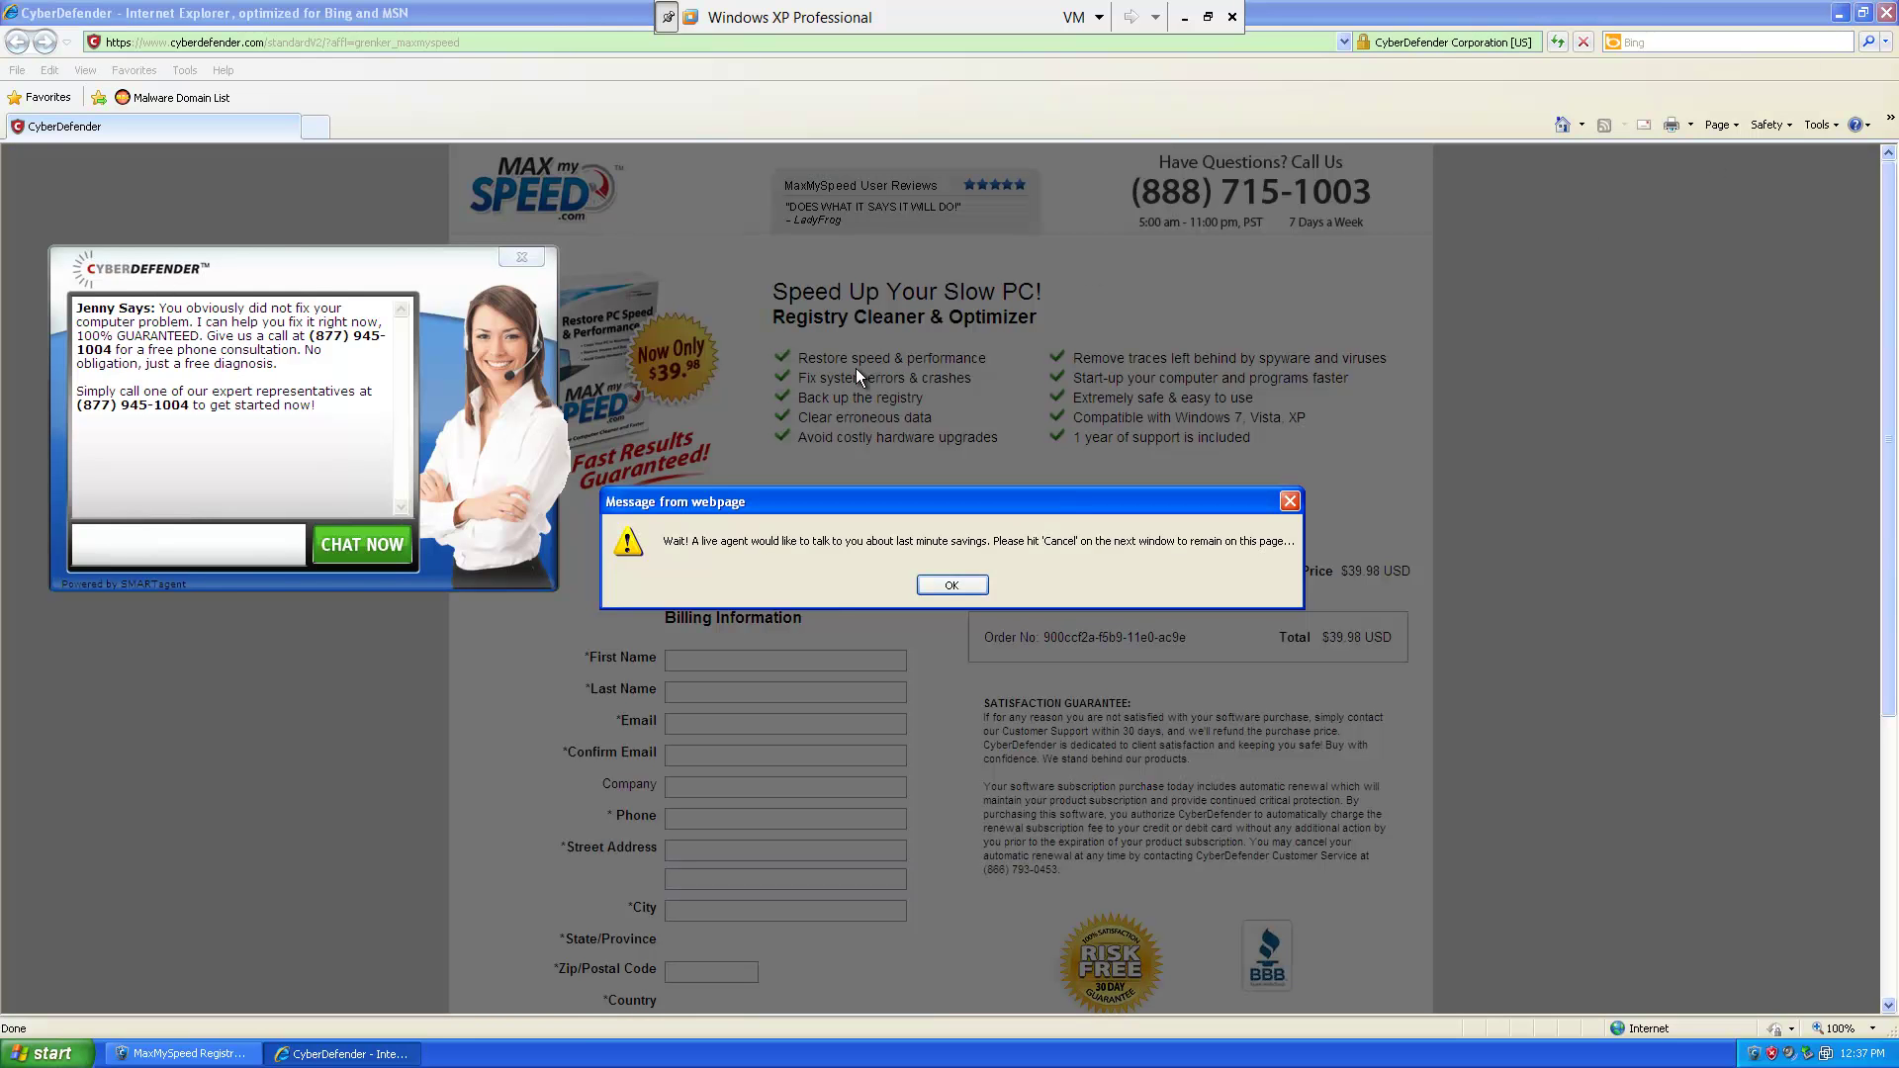
{"action": "left_click", "coordinate": [1284, 497]}
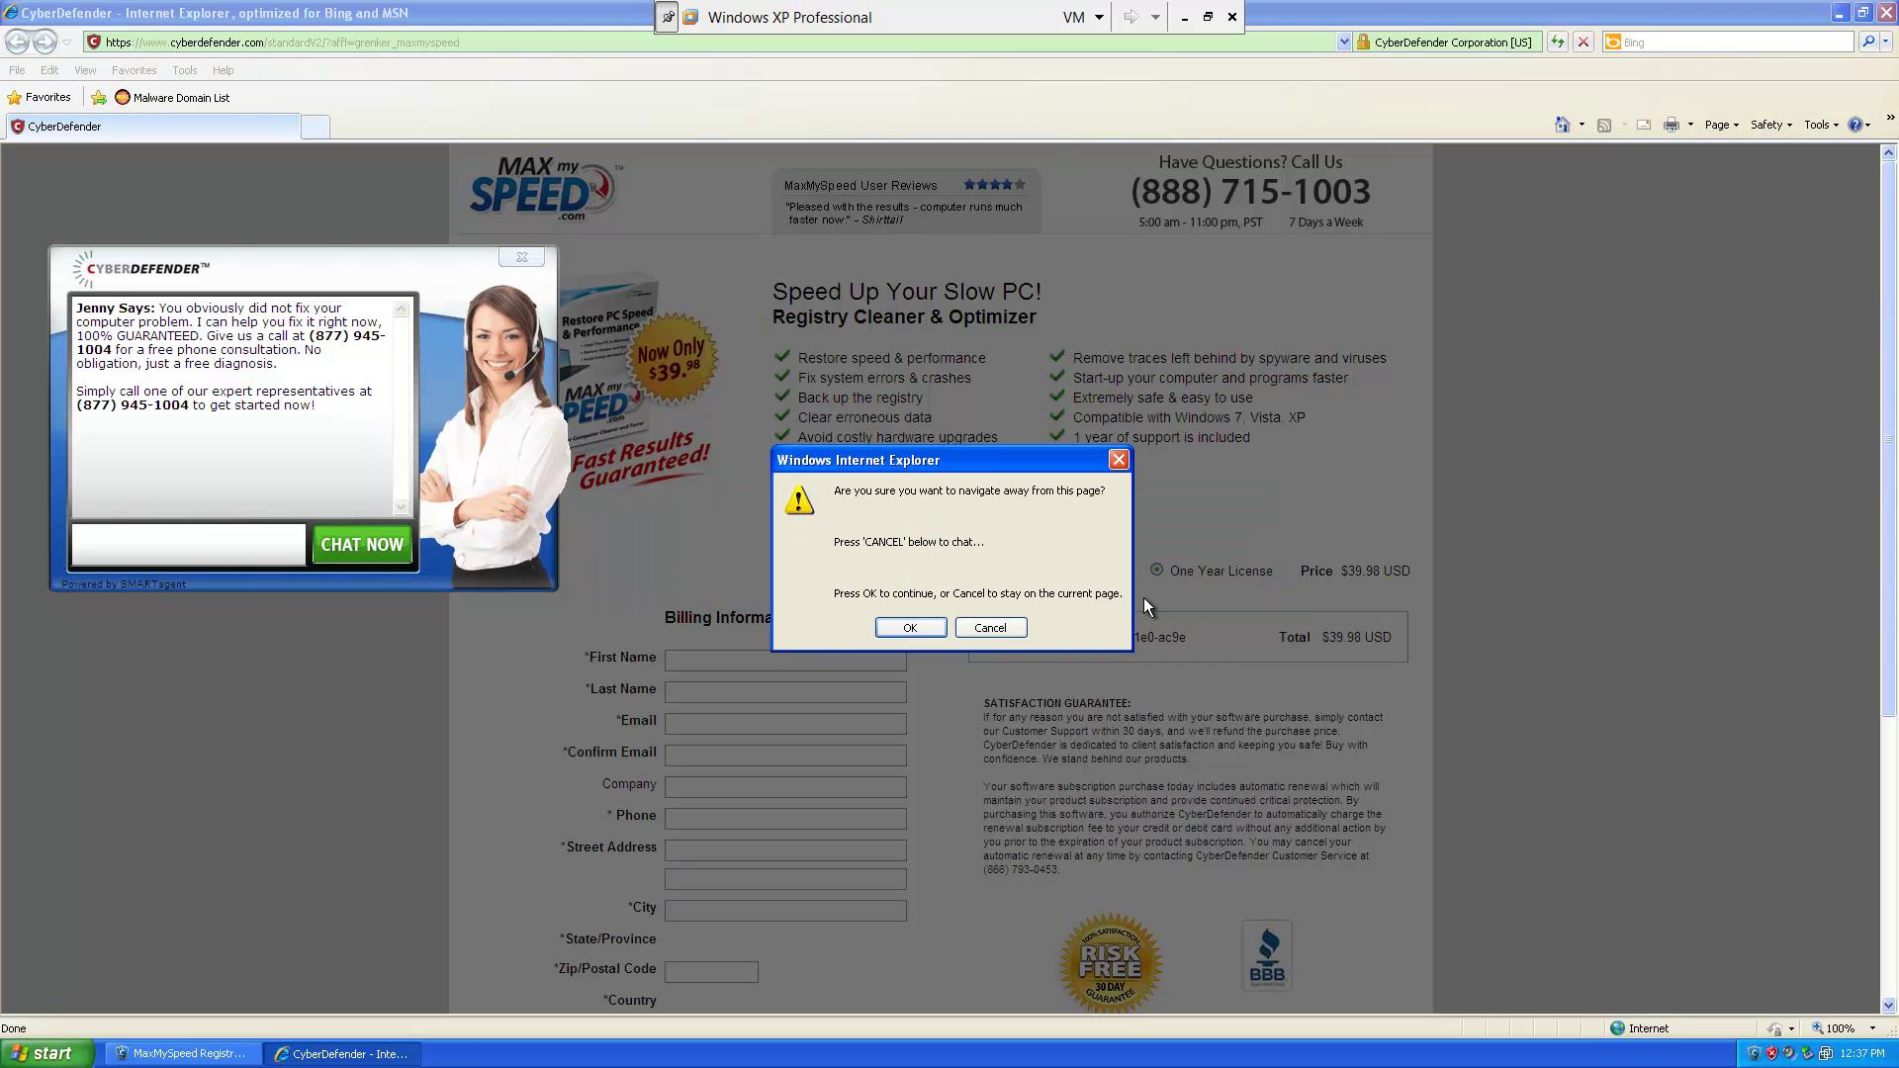
{"action": "left_click", "coordinate": [928, 629]}
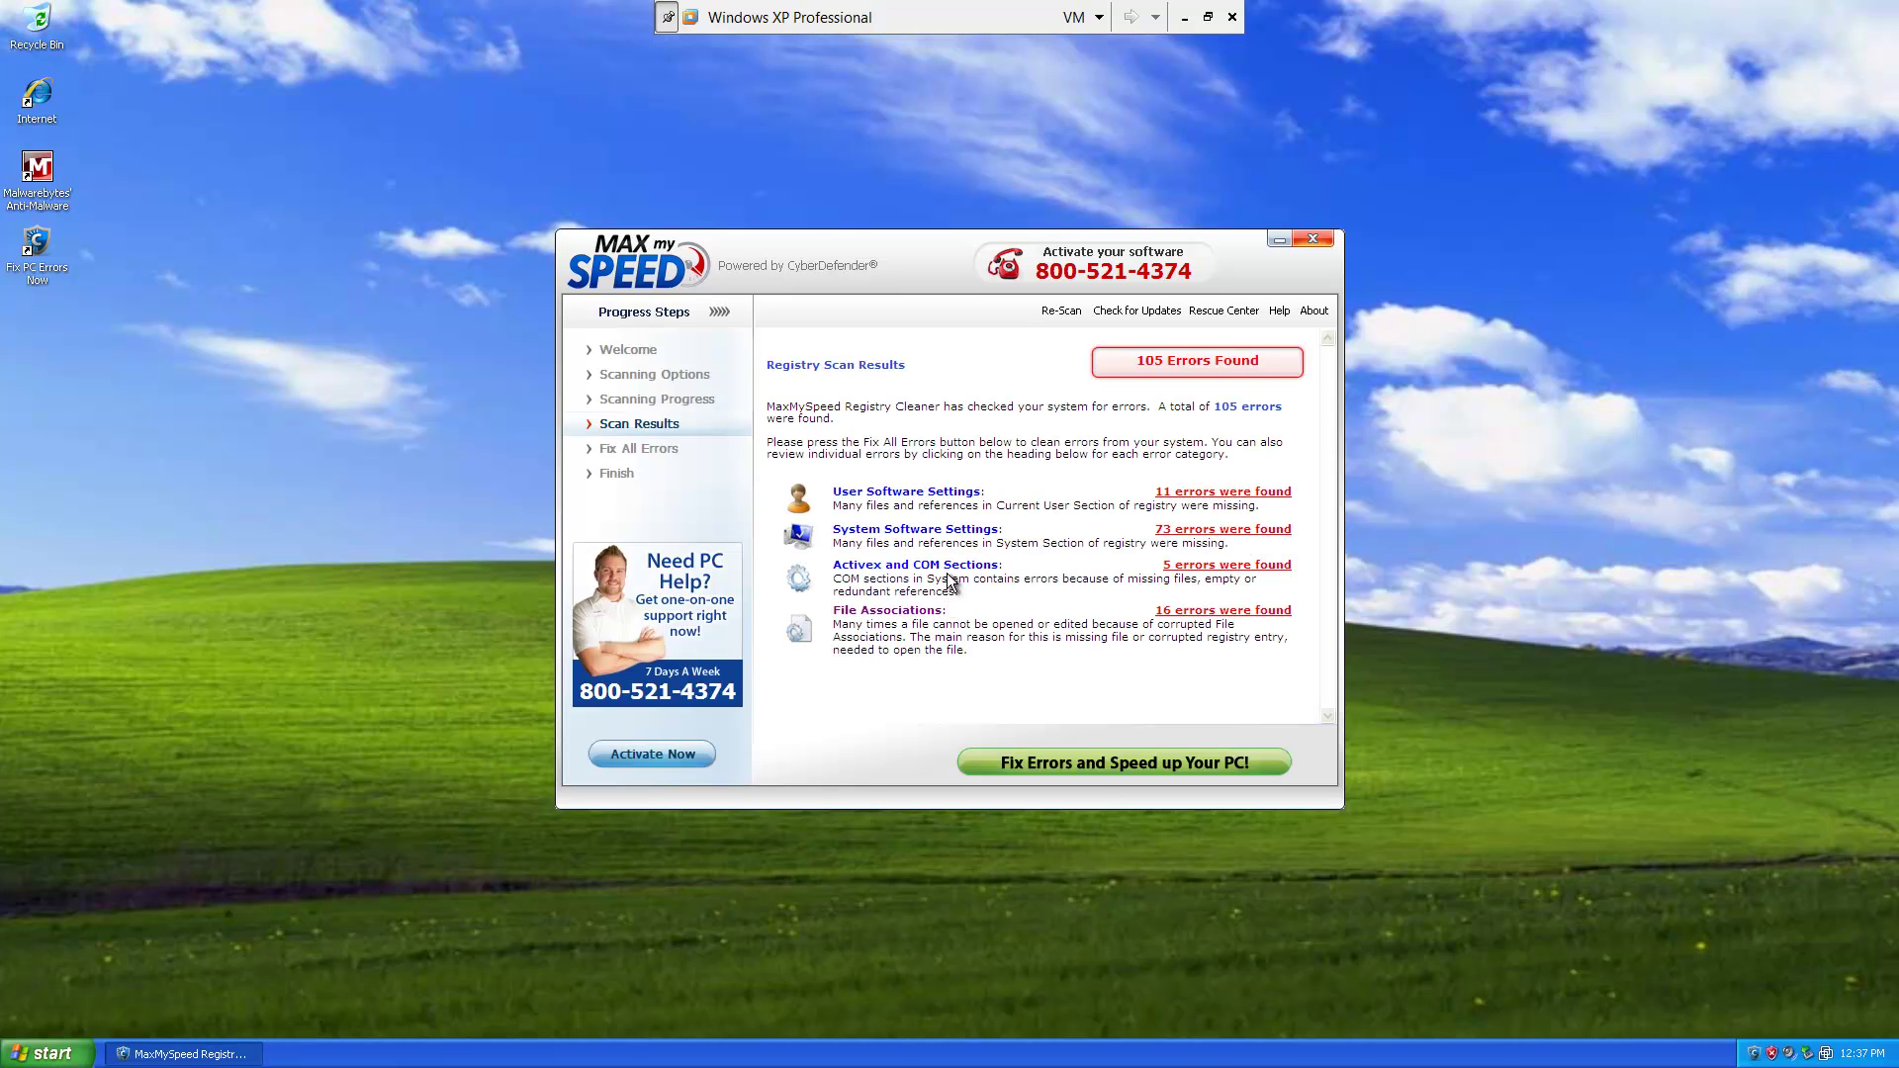
- Close the cleaner, uninstall it via Start > All Programs > MaxMySpeed, and exit full screen
{"action": "left_click", "coordinate": [1313, 238]}
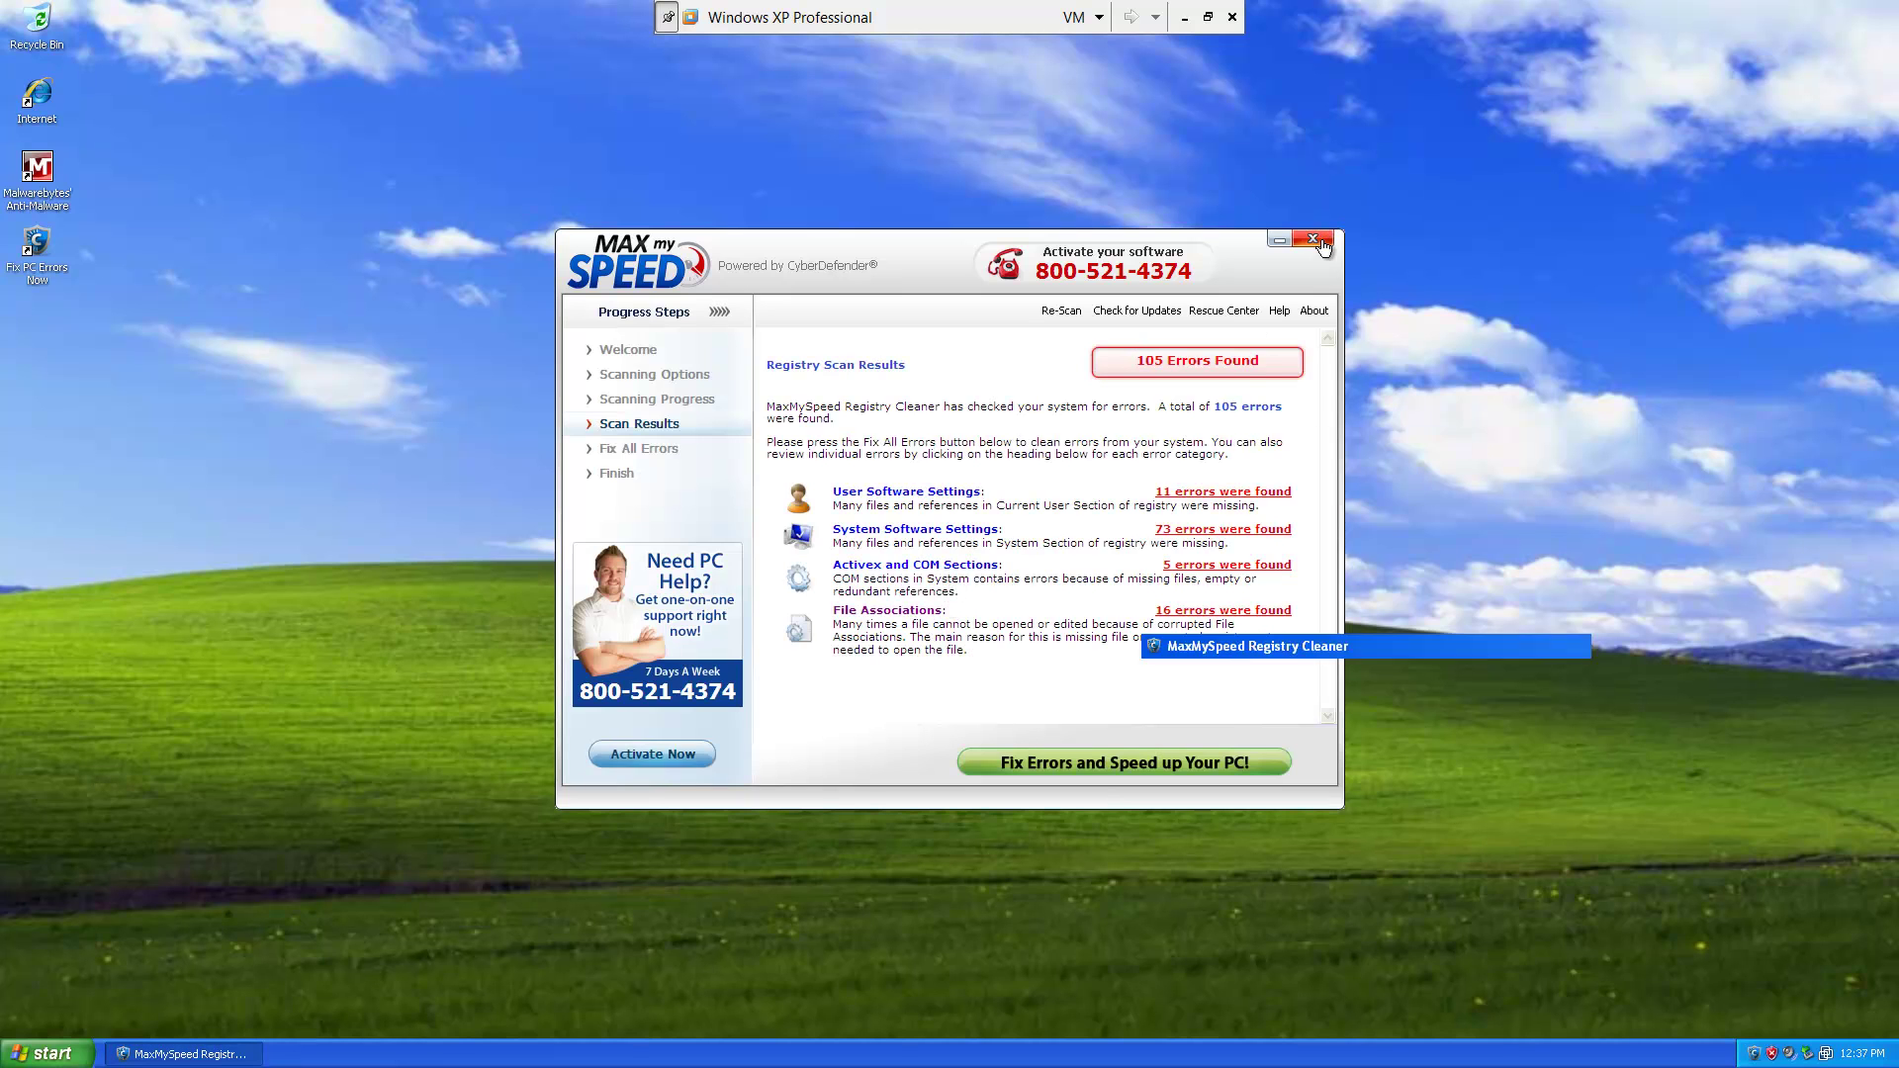
{"action": "left_click", "coordinate": [47, 1052]}
{"action": "mouse_move", "coordinate": [81, 981]}
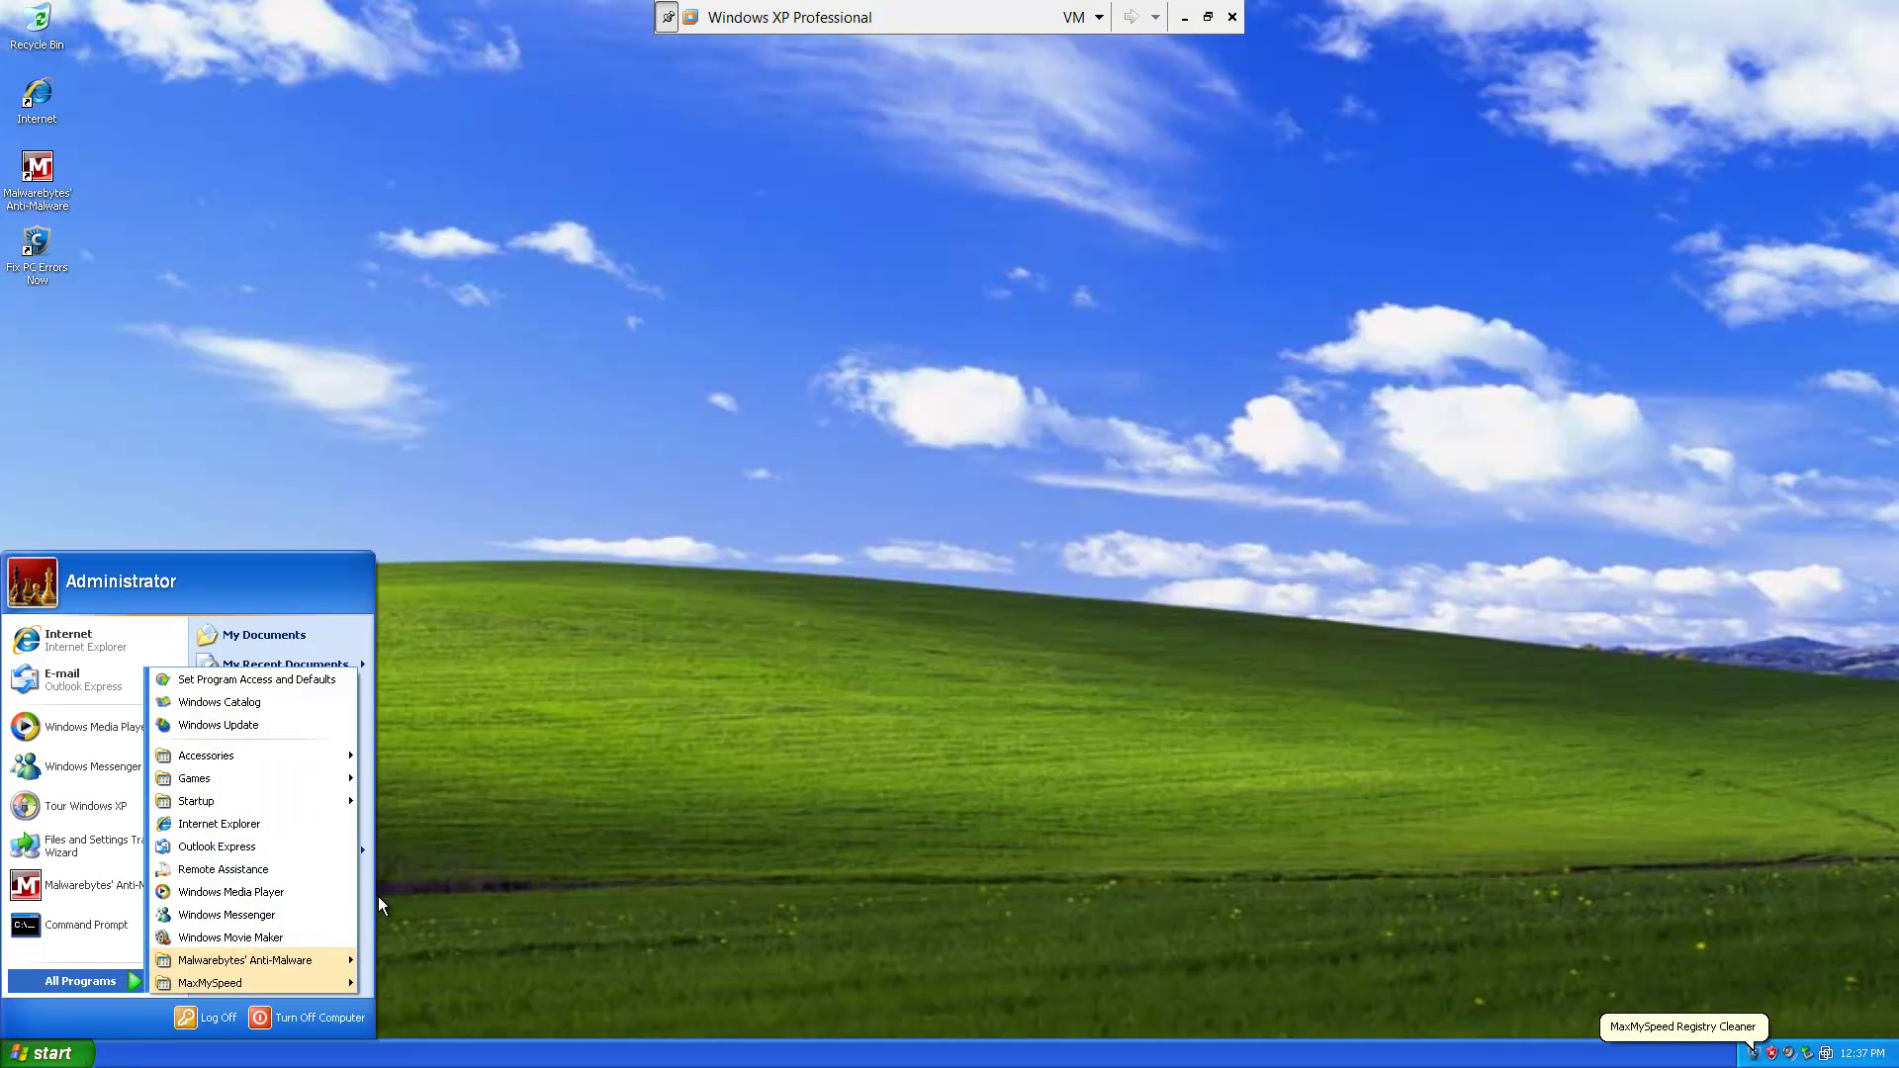
{"action": "mouse_move", "coordinate": [252, 982]}
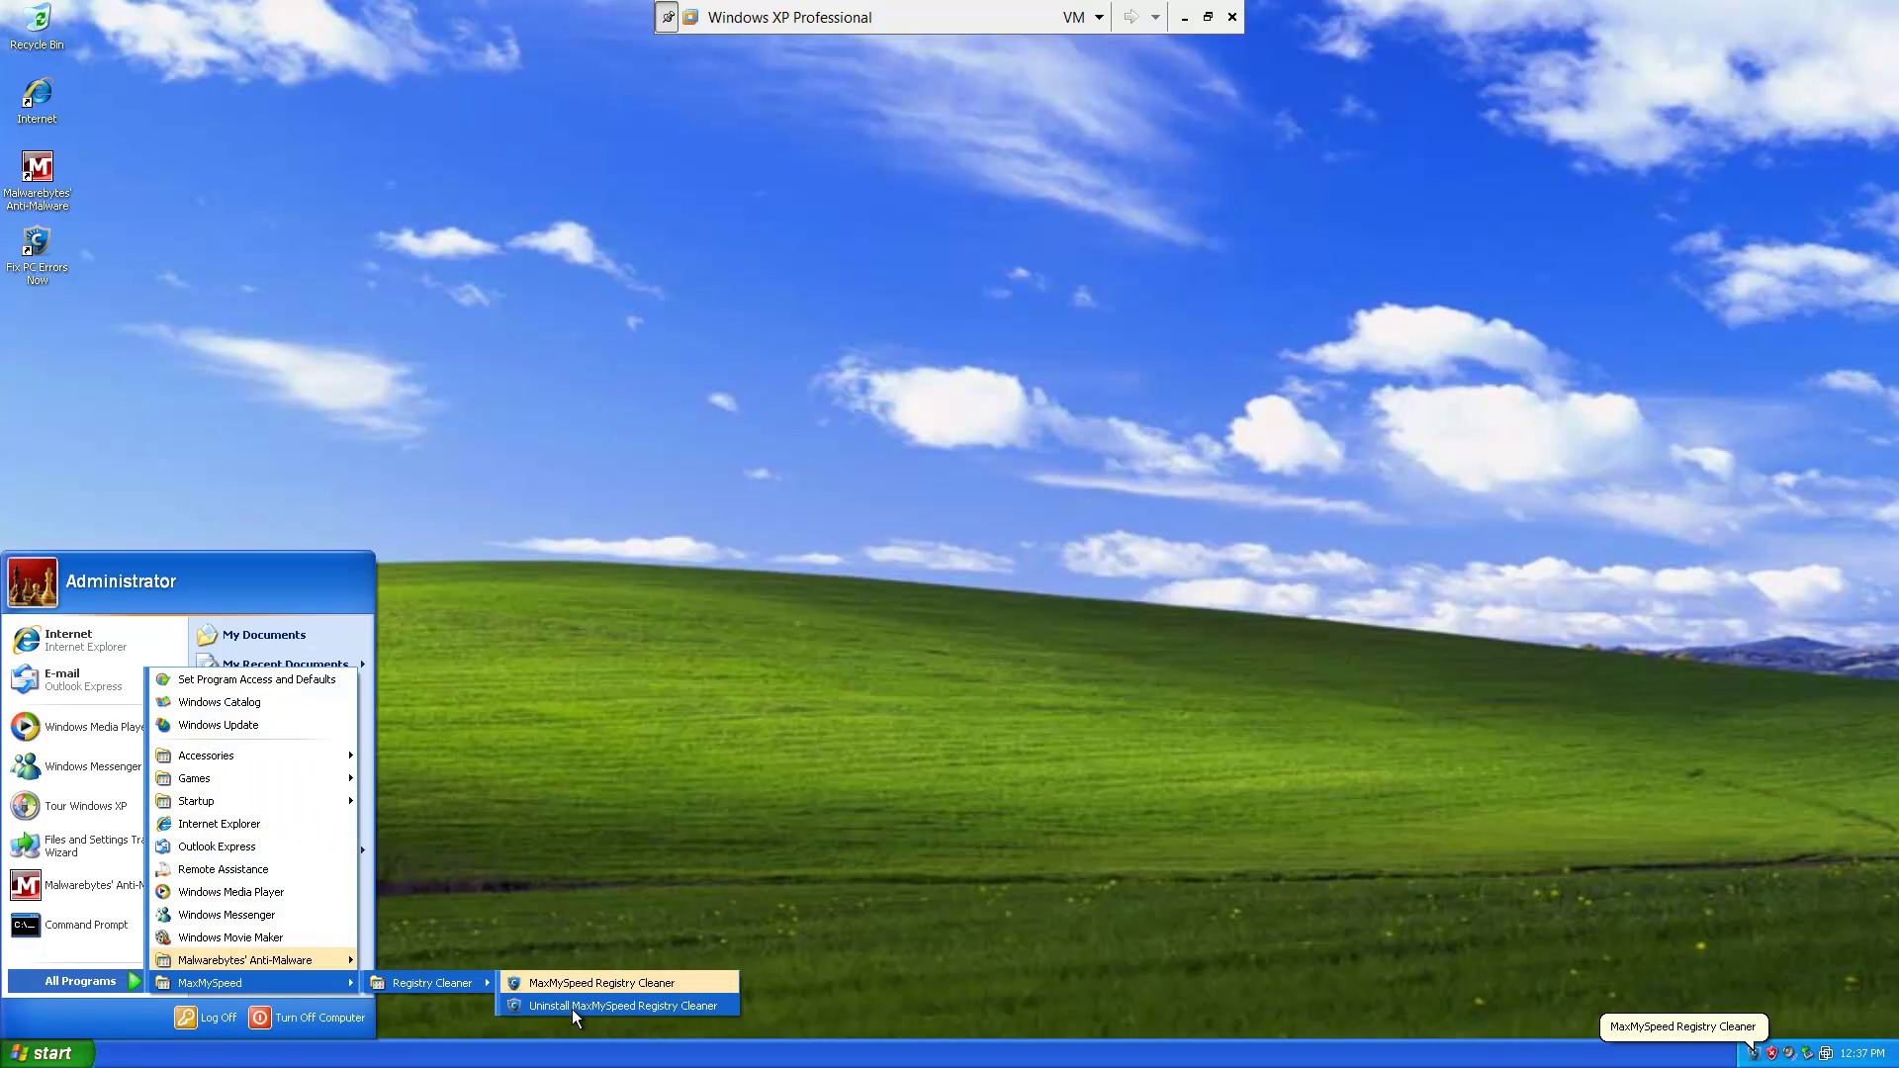
{"action": "left_click", "coordinate": [571, 1009]}
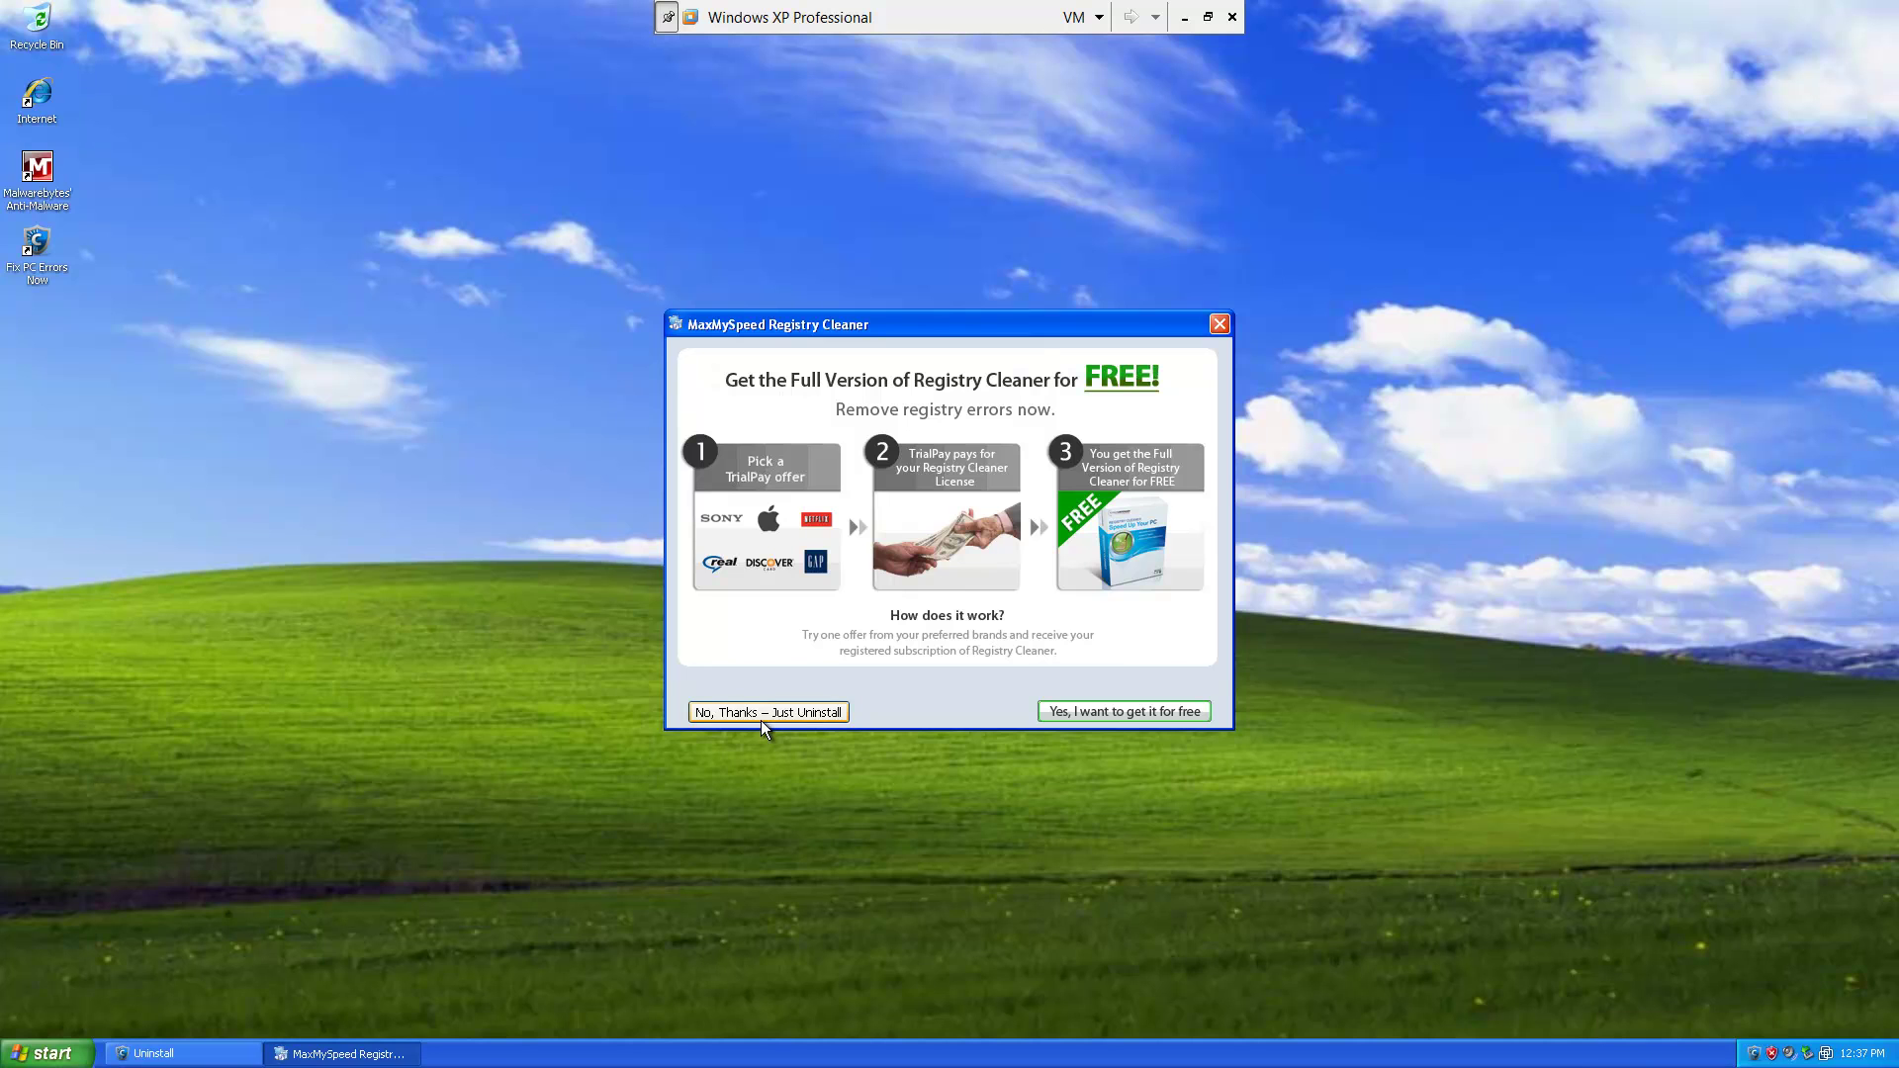
{"action": "left_click", "coordinate": [761, 720]}
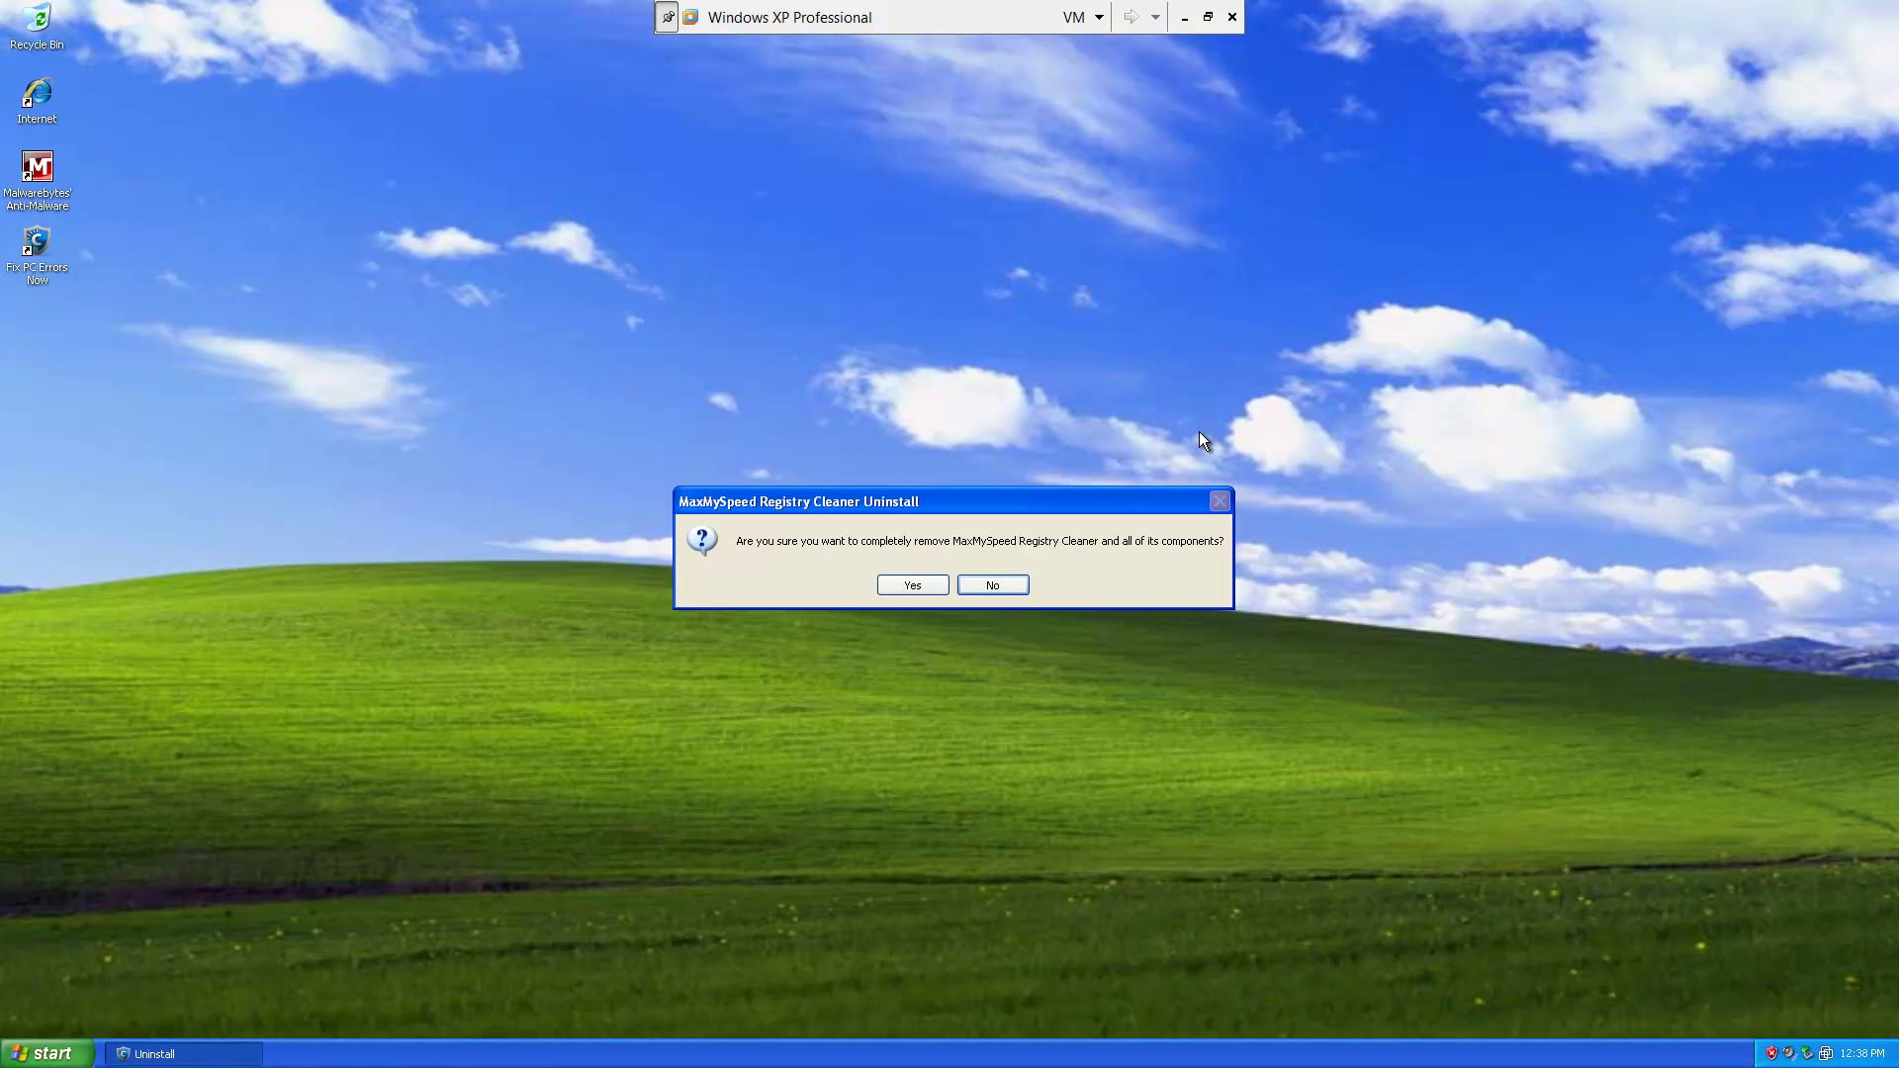
{"action": "left_click", "coordinate": [930, 589]}
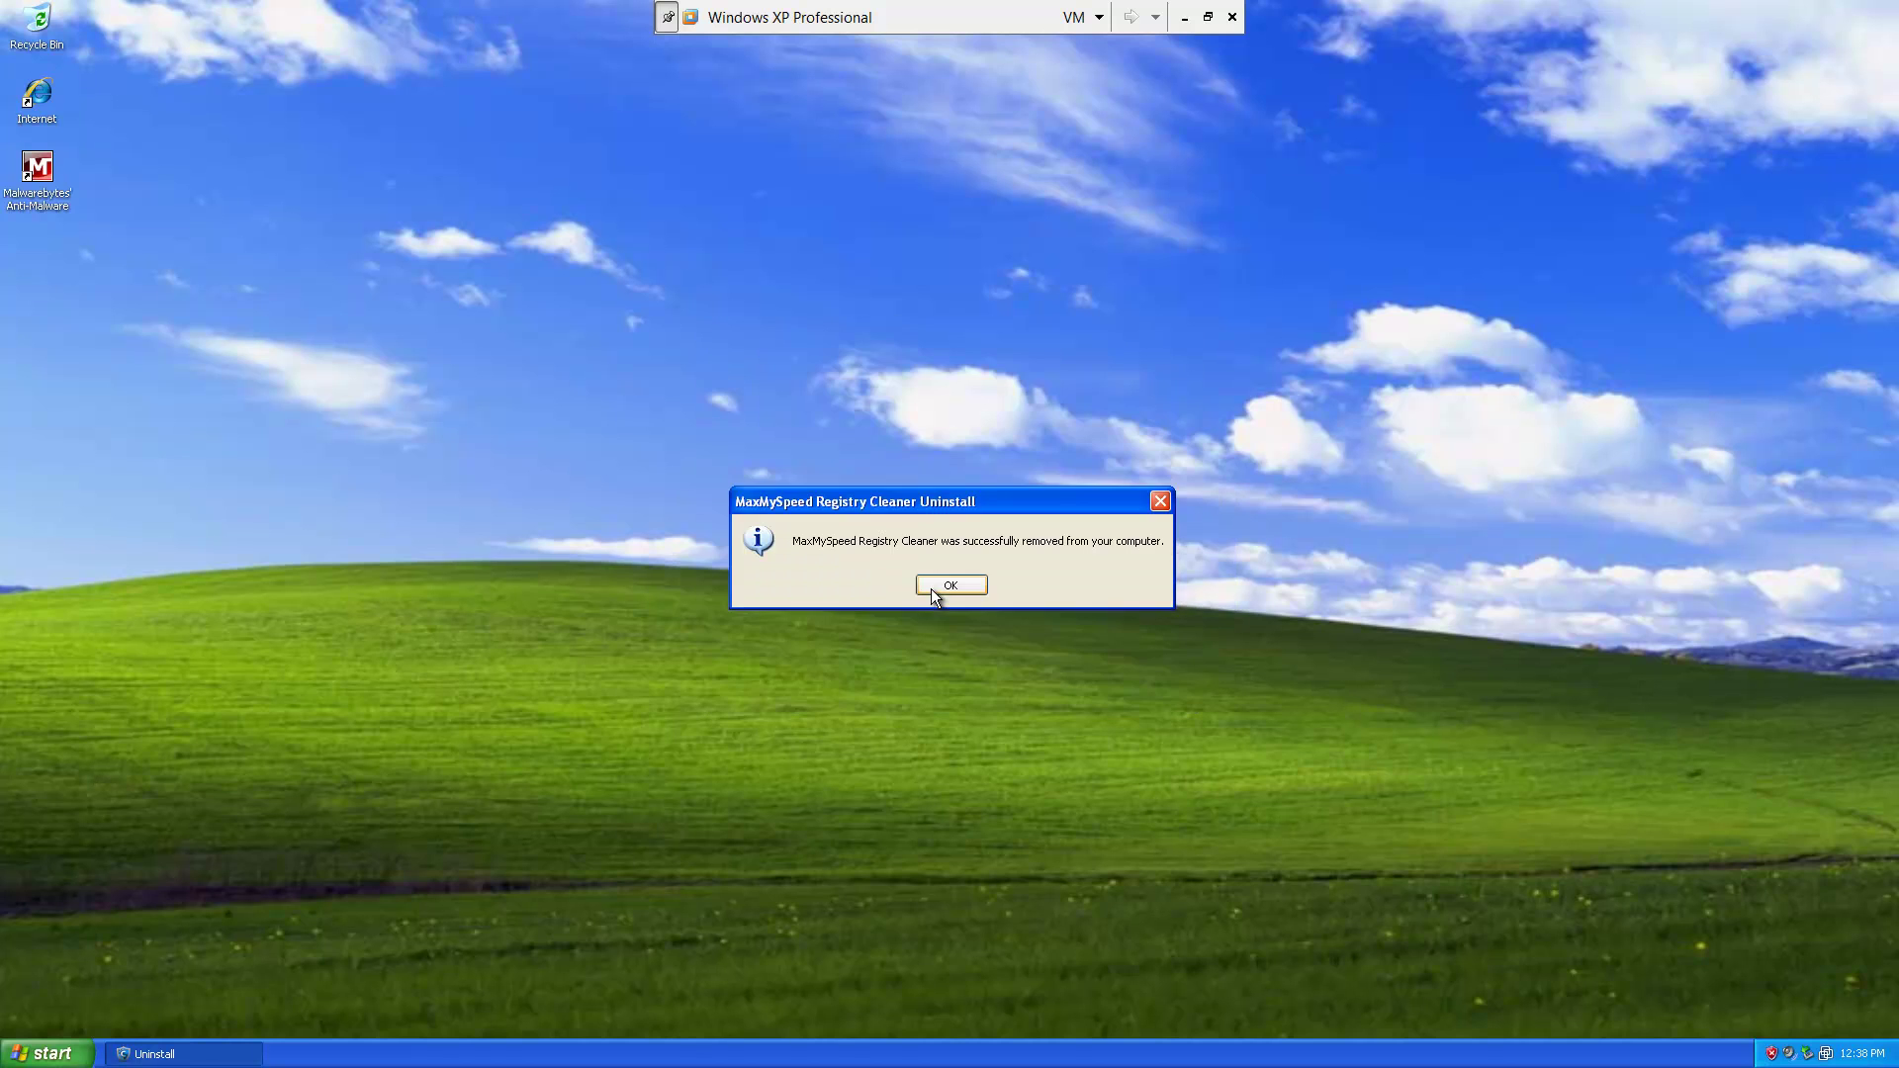
{"action": "left_click", "coordinate": [932, 586]}
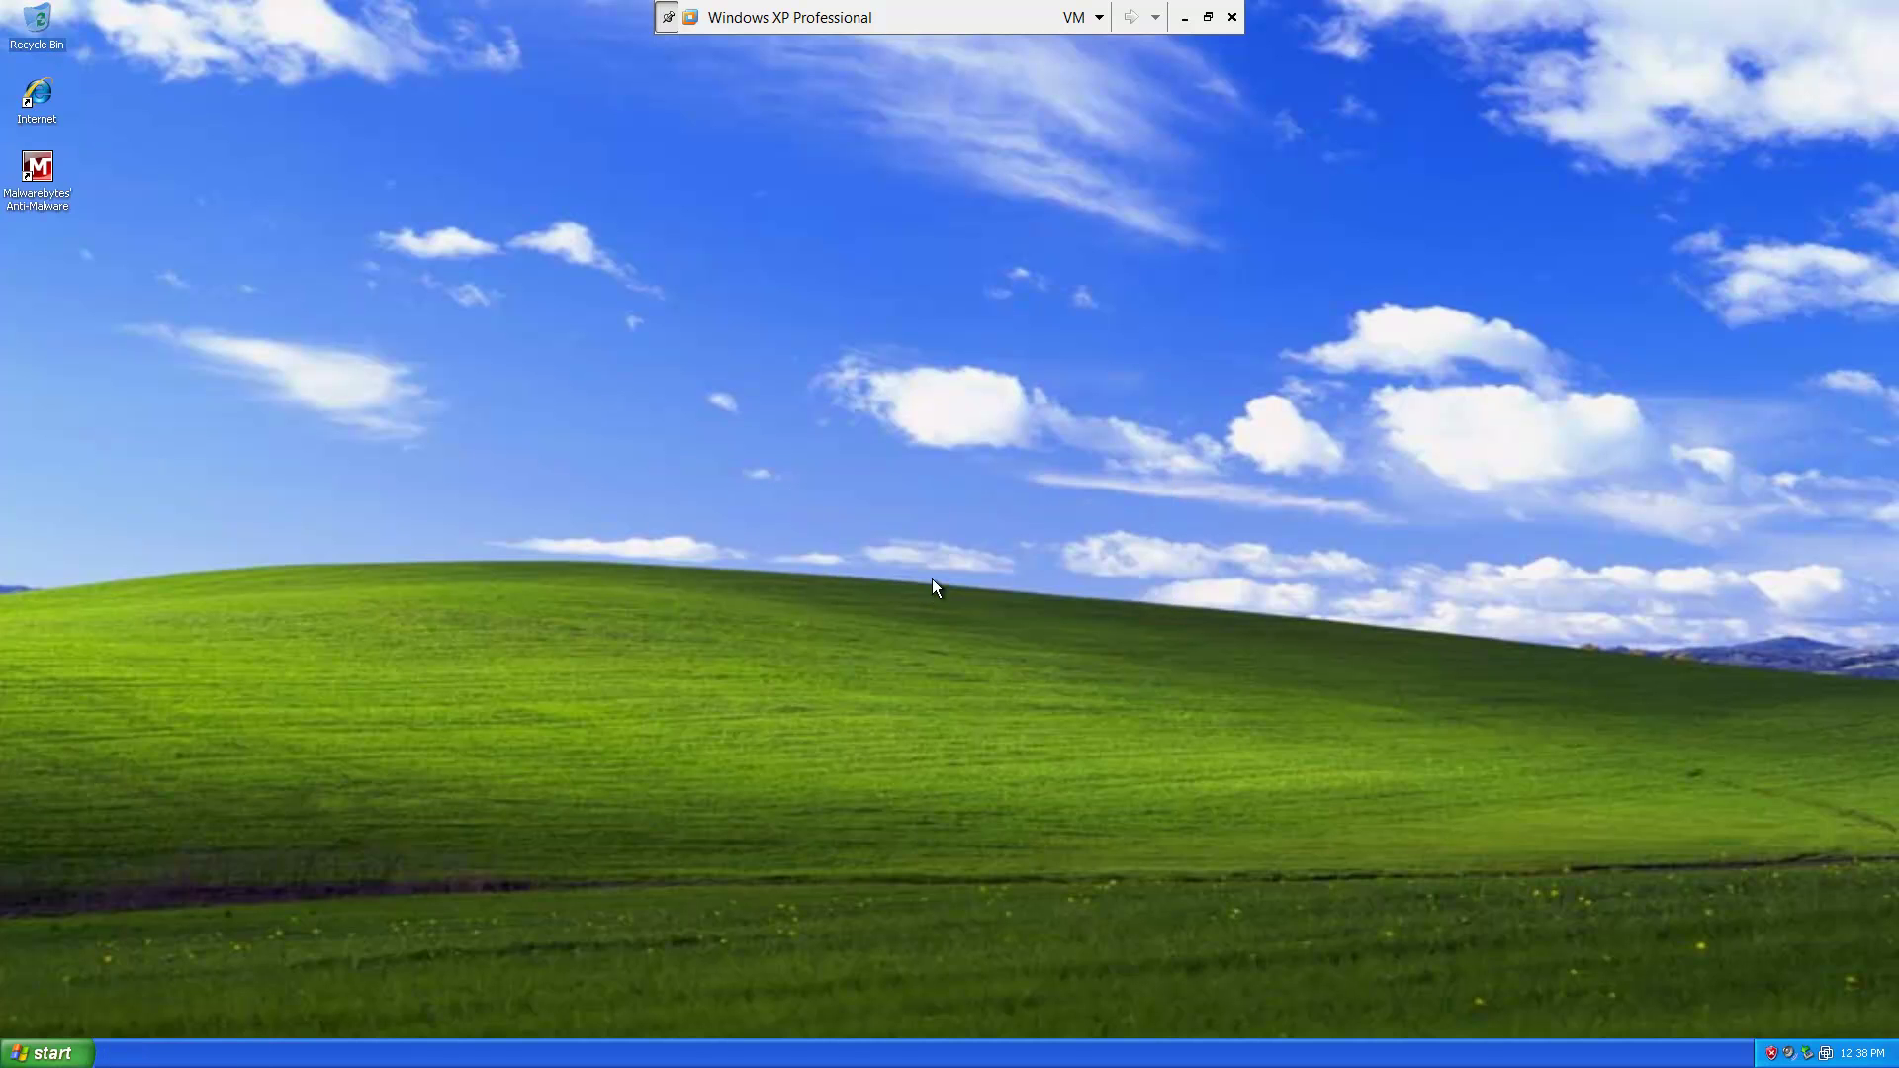
{"action": "left_click", "coordinate": [1210, 17]}
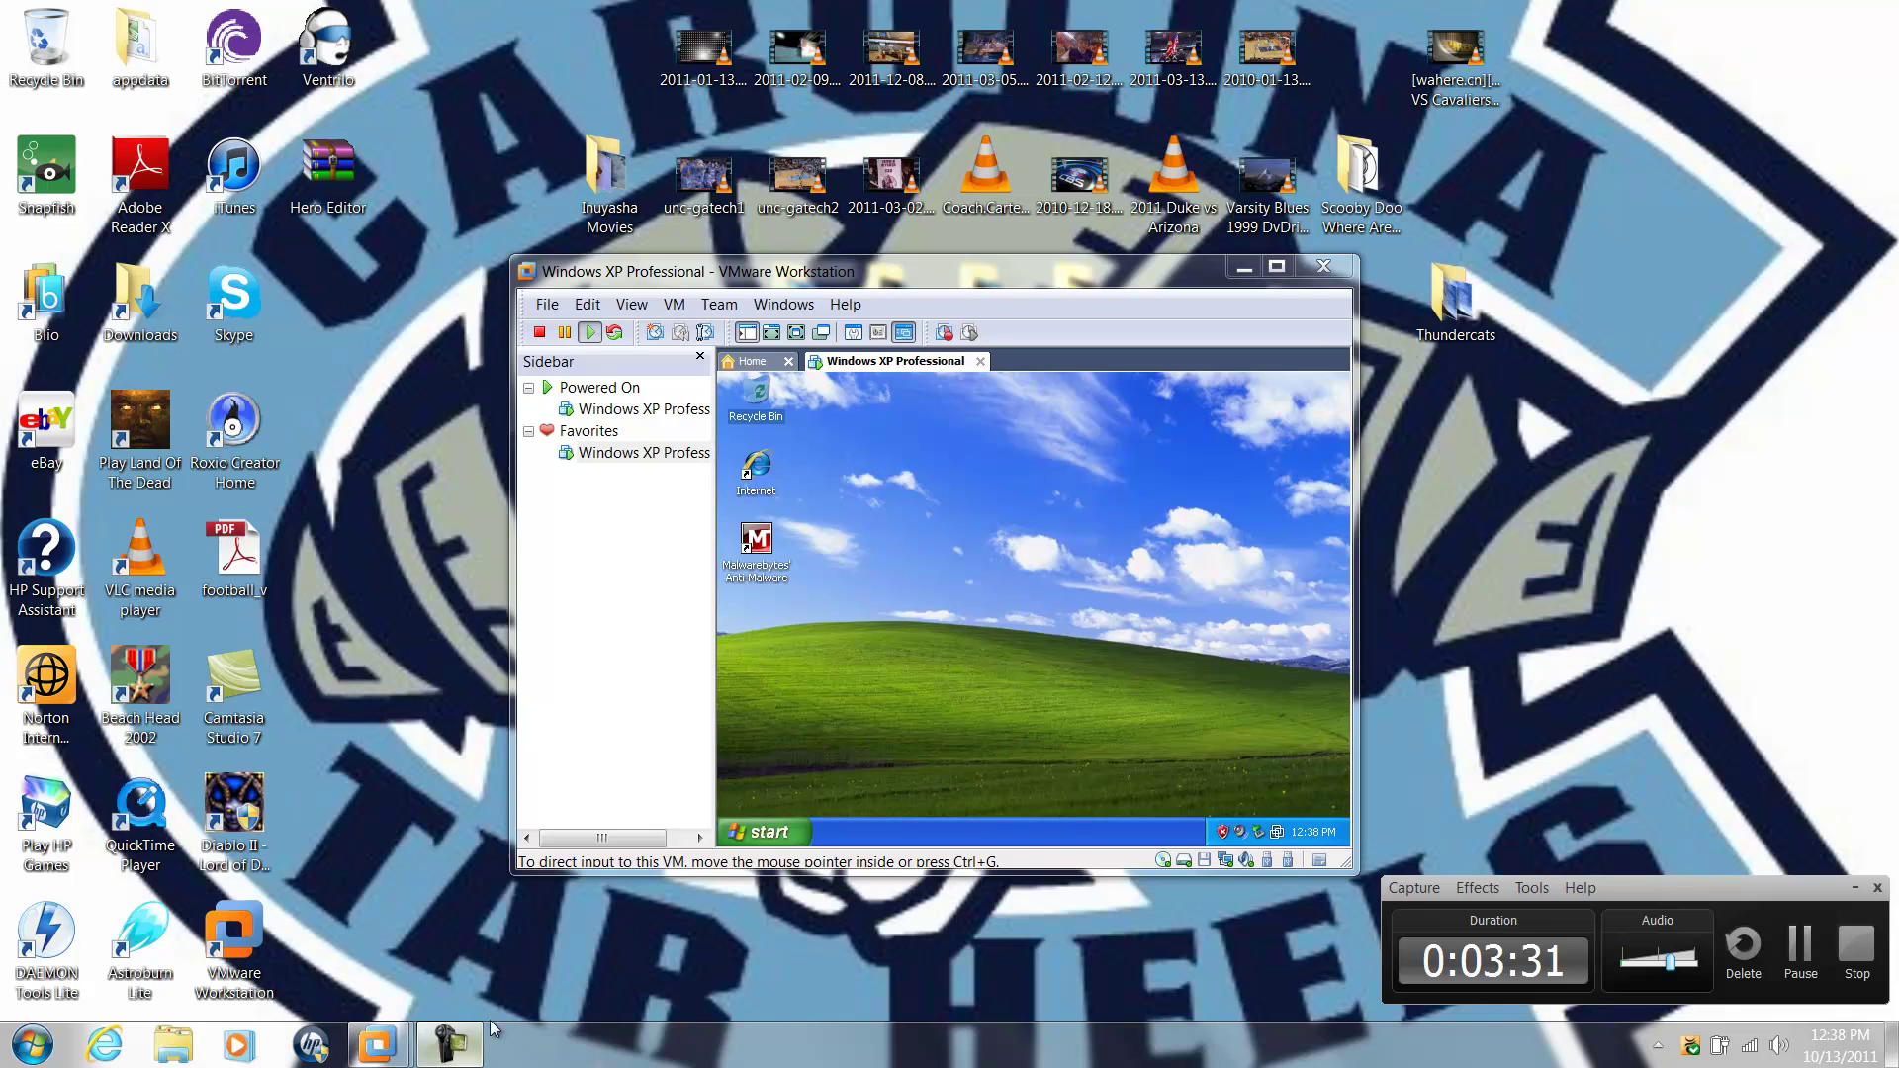